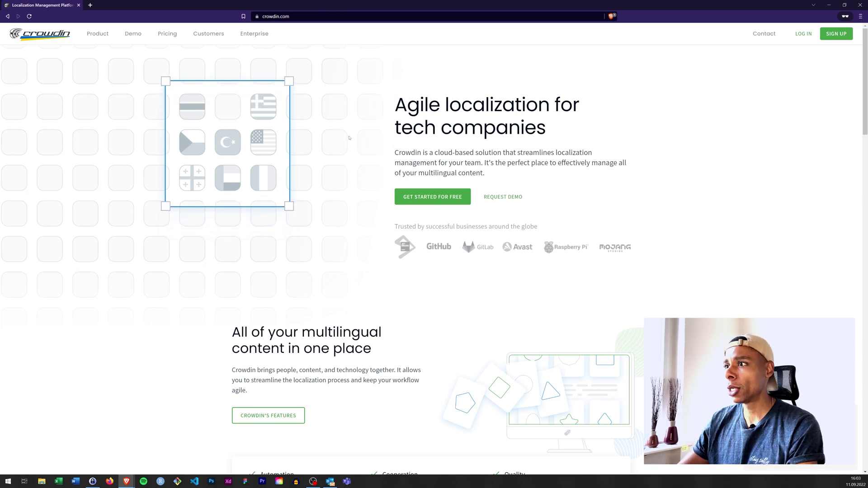
View the account sign-up page from the Crowdin homepage and close that browser window.
left_click(829, 37)
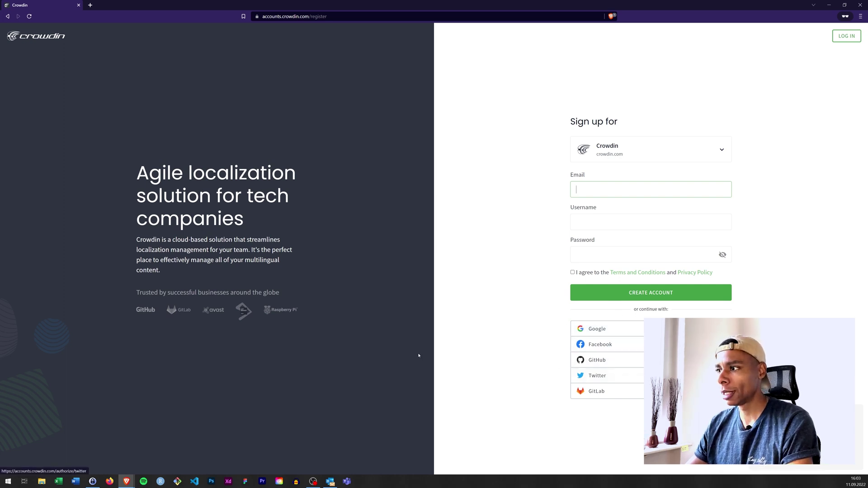
left_click(861, 3)
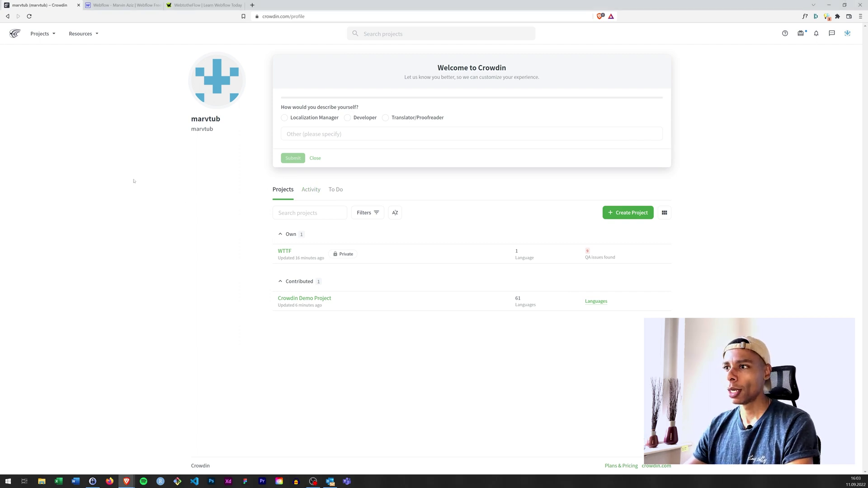
Start a new Crowdin project and name it YT EXAMPLE.
left_click(625, 216)
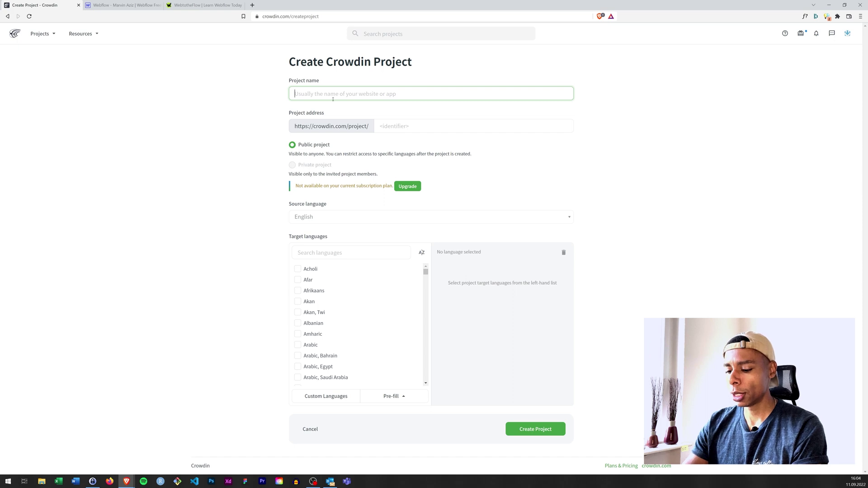
type("YT EX")
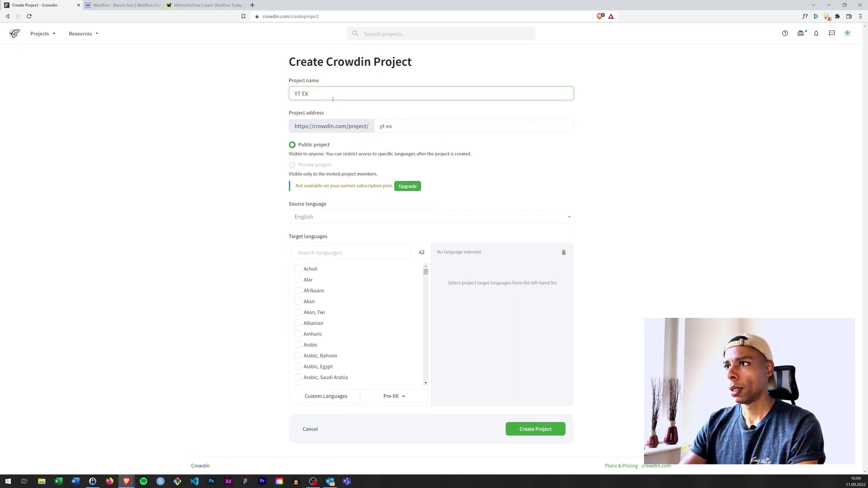
type("AMPLE")
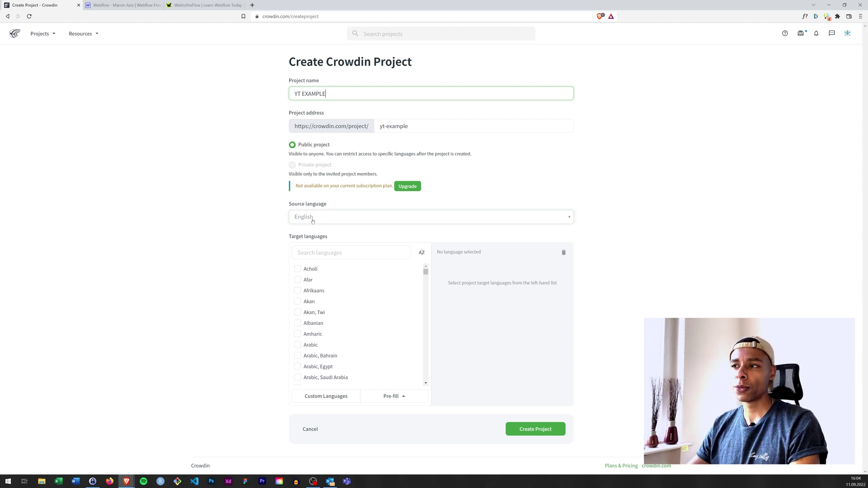
Search the target languages for German and select it for the project.
left_click(310, 253)
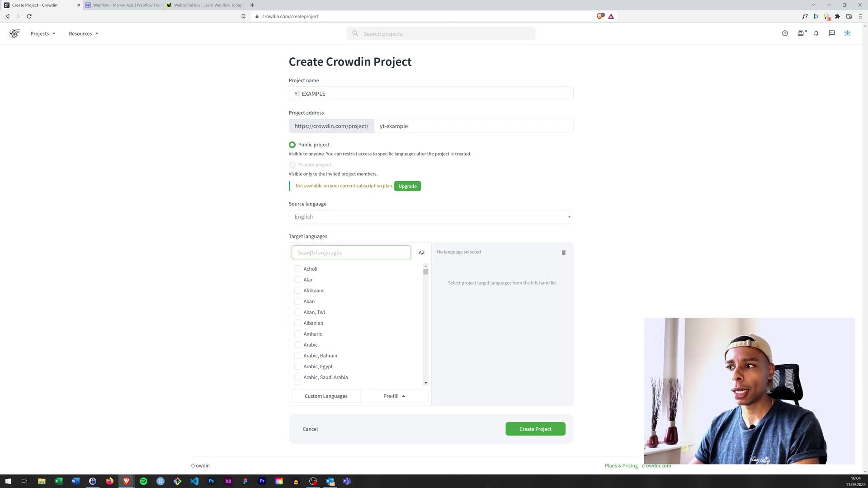
type("german")
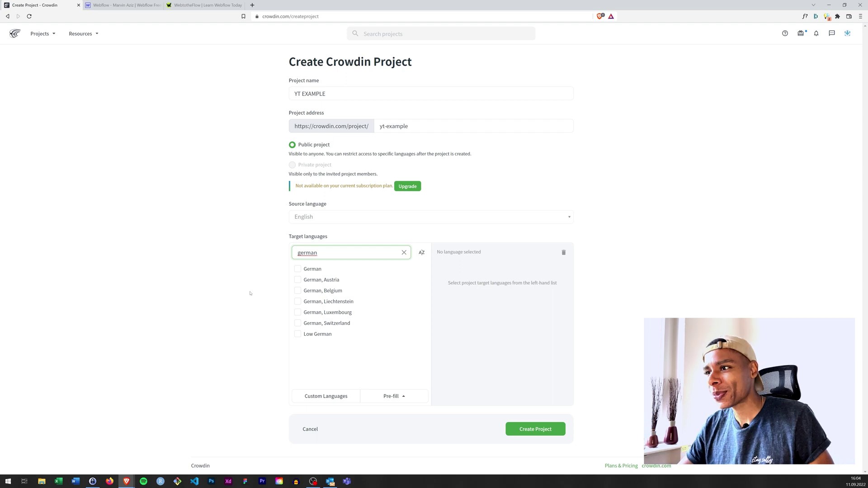
left_click(298, 269)
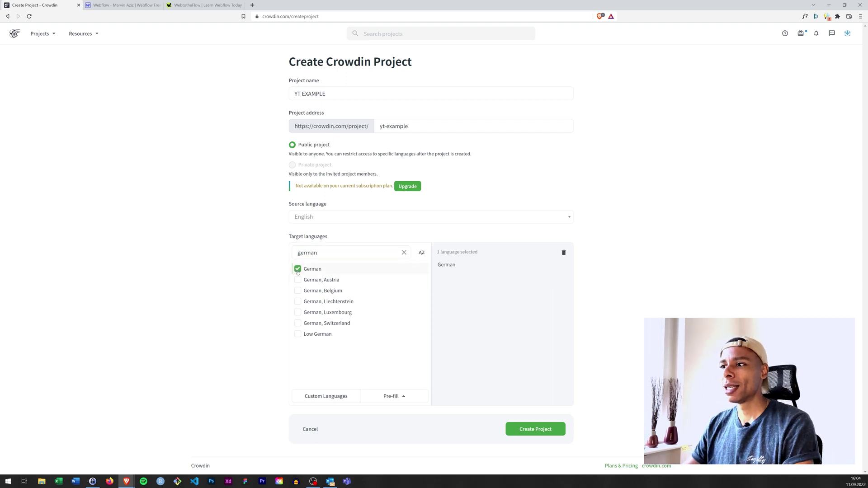
double_click(322, 254)
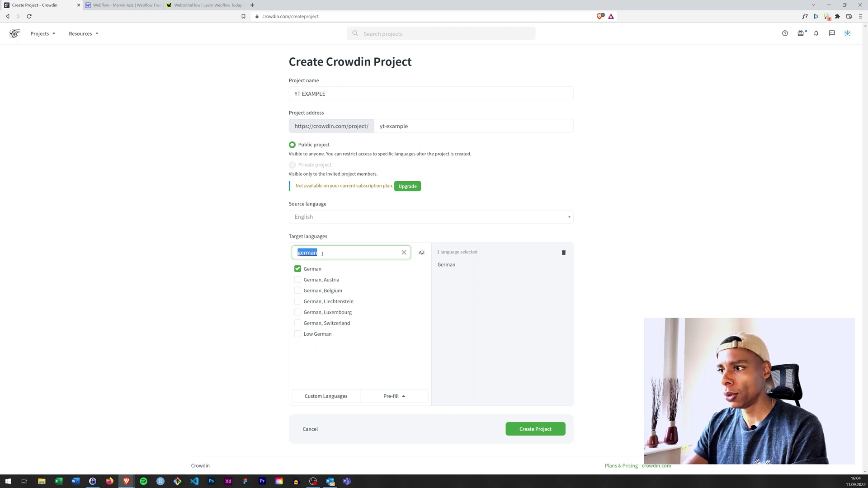
type("spani")
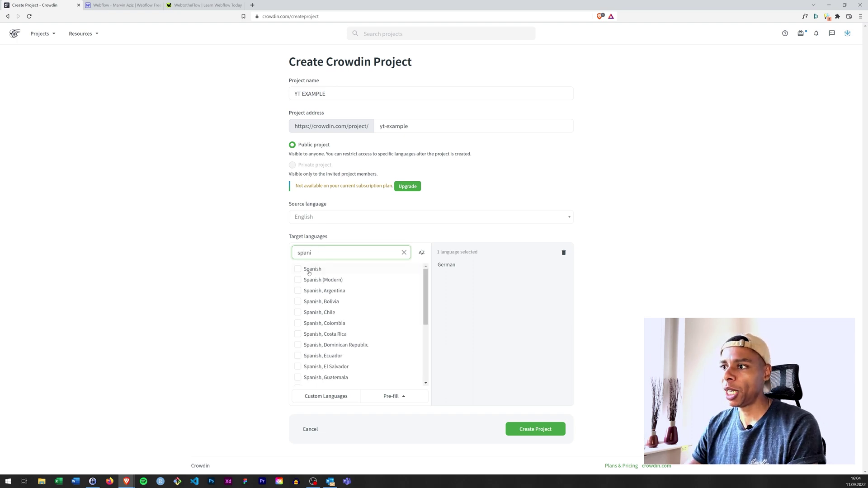
left_click(305, 271)
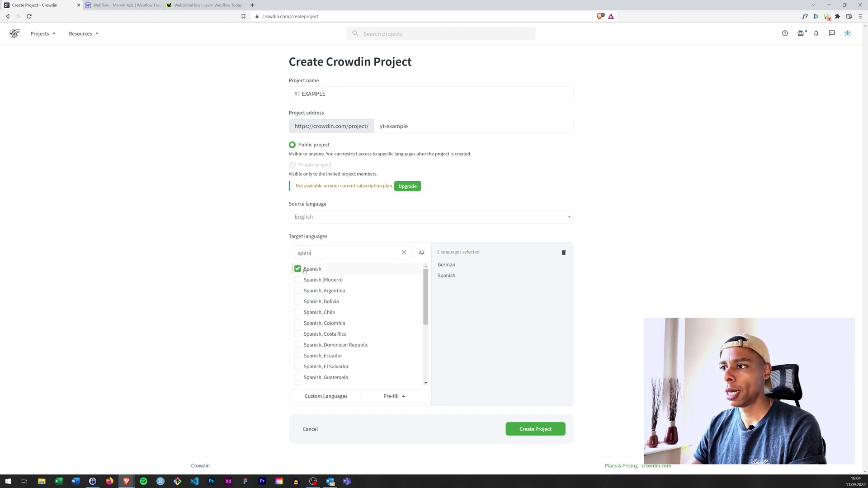
left_click(299, 269)
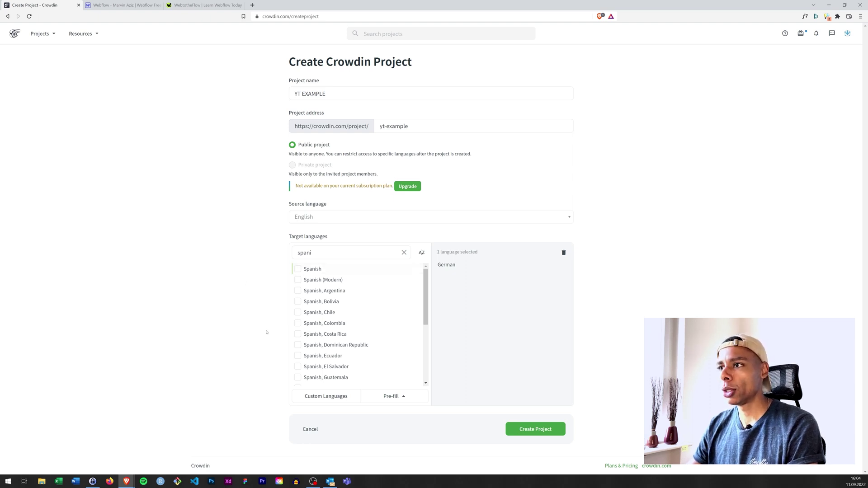
Create the project and open its custom Webflow integration.
left_click(537, 423)
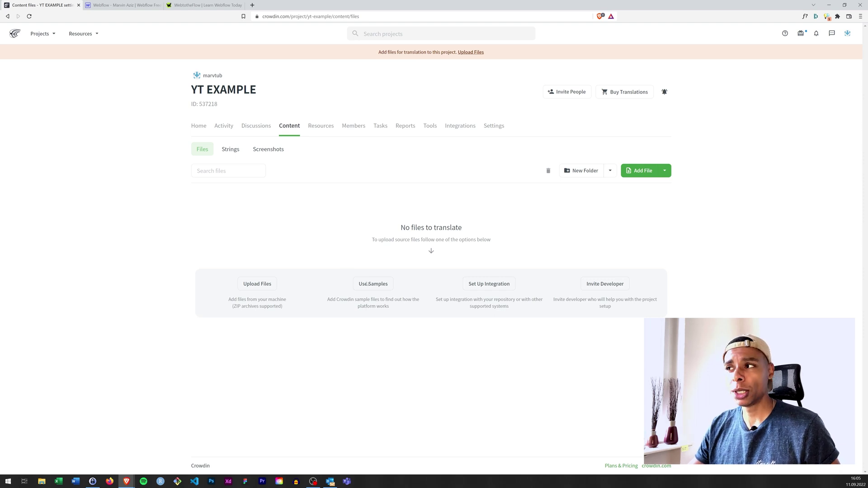
left_click(483, 285)
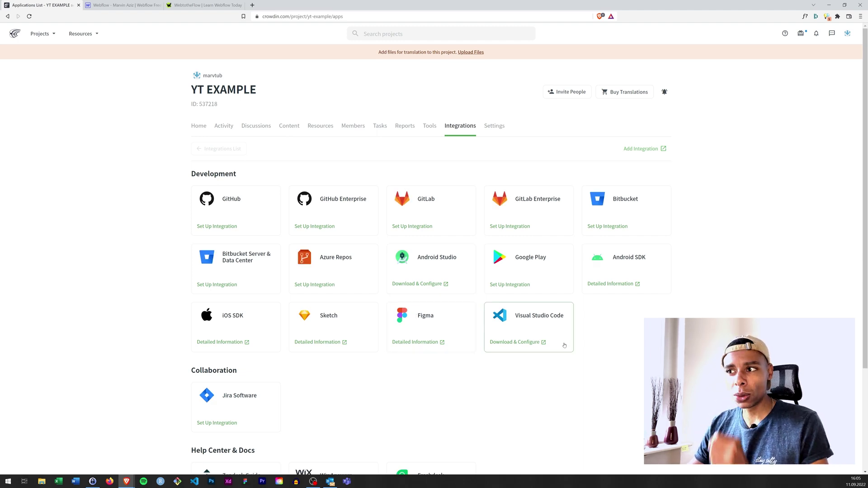
scroll(564, 345, "down", 3)
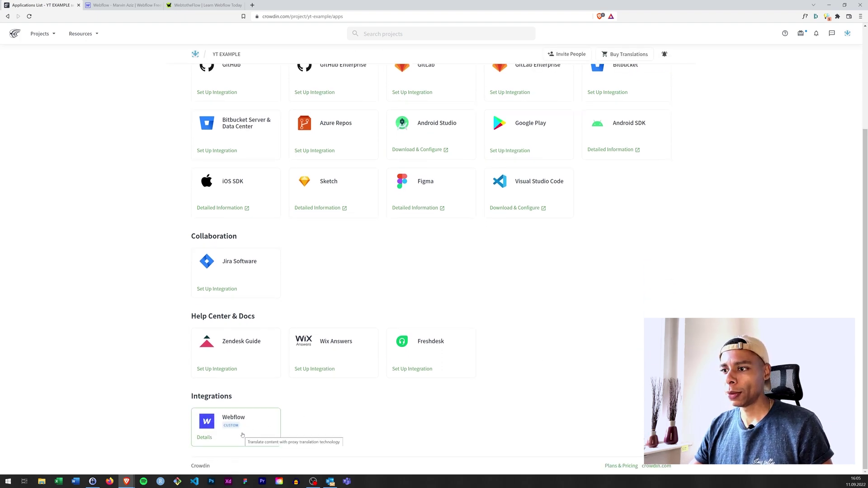
left_click(242, 435)
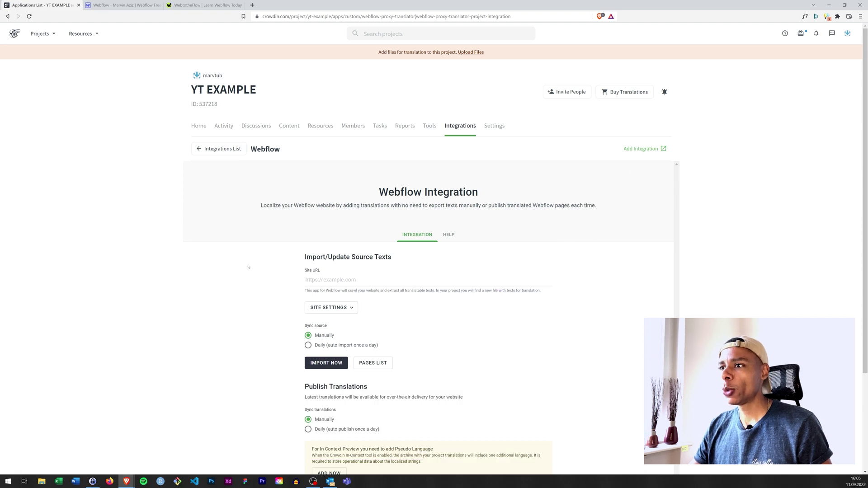
Set the Webflow integration's site URL to webtotheflow.com.
scroll(247, 267, "down", 1)
left_click(346, 243)
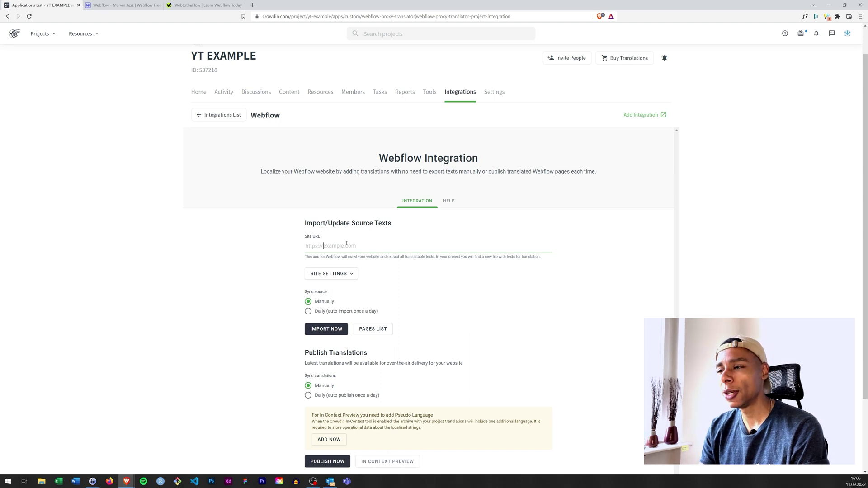
type("webto")
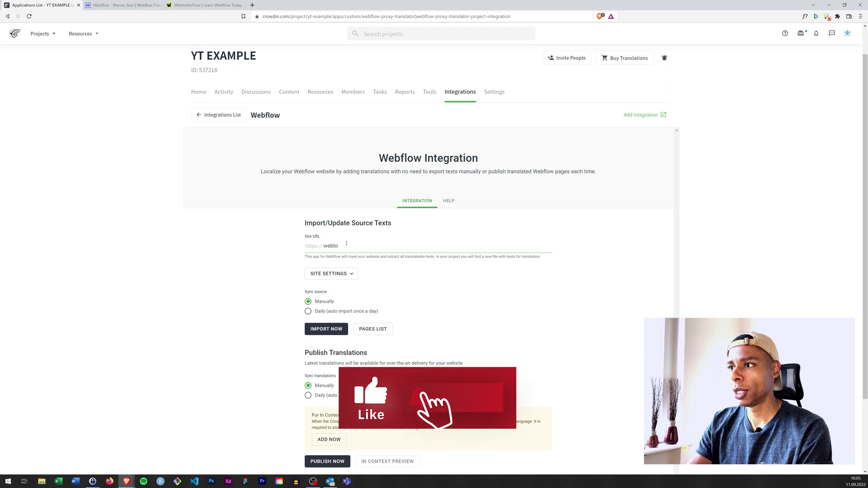
type("theflow.com")
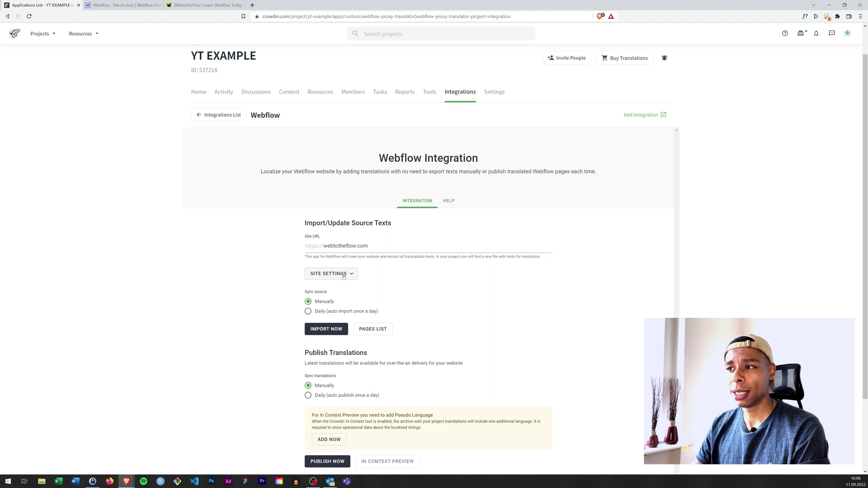
Expand the site settings and review the page limit, include and exclude path examples, page timeout and language detect types.
left_click(343, 274)
scroll(297, 291, "down", 2)
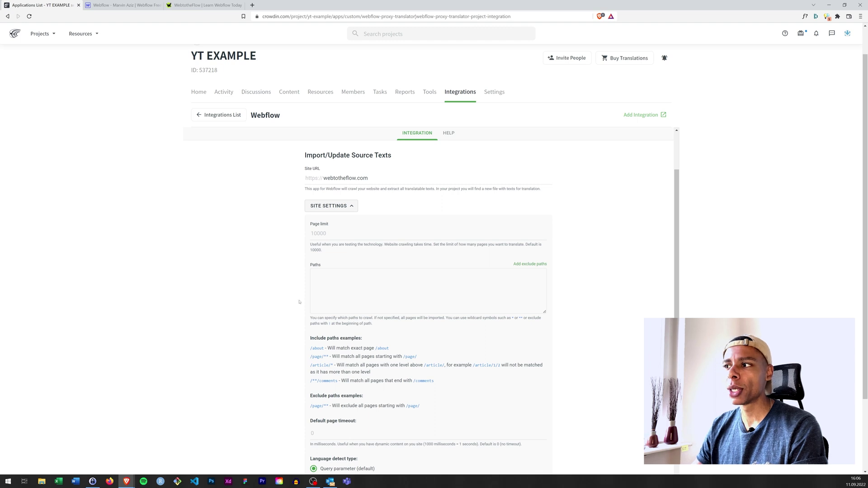
scroll(299, 301, "down", 2)
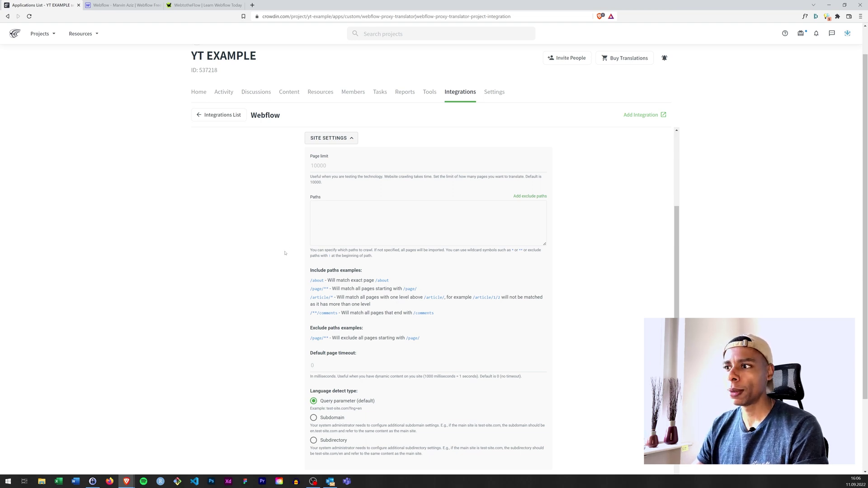
scroll(285, 247, "down", 3)
left_click_drag(311, 182, 324, 180)
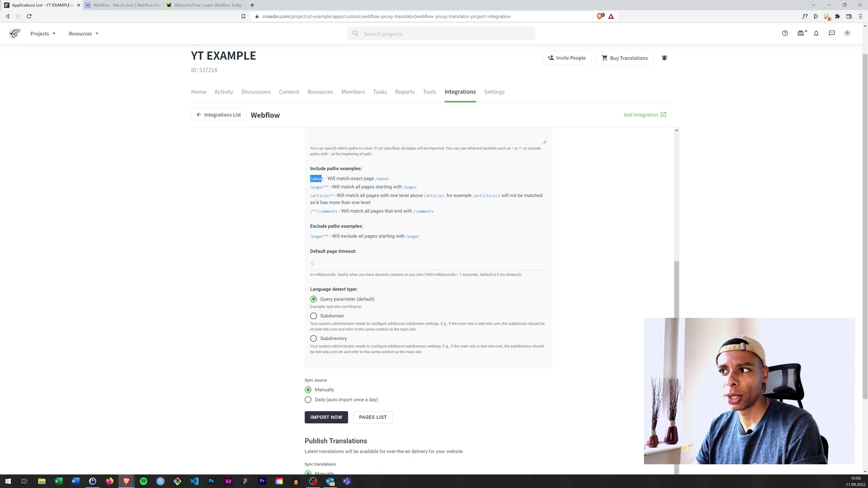
left_click(286, 244)
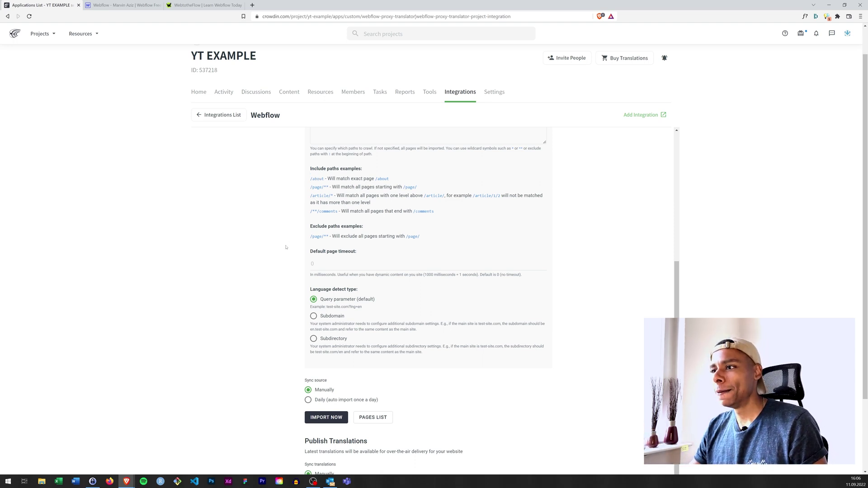
scroll(286, 247, "down", 1)
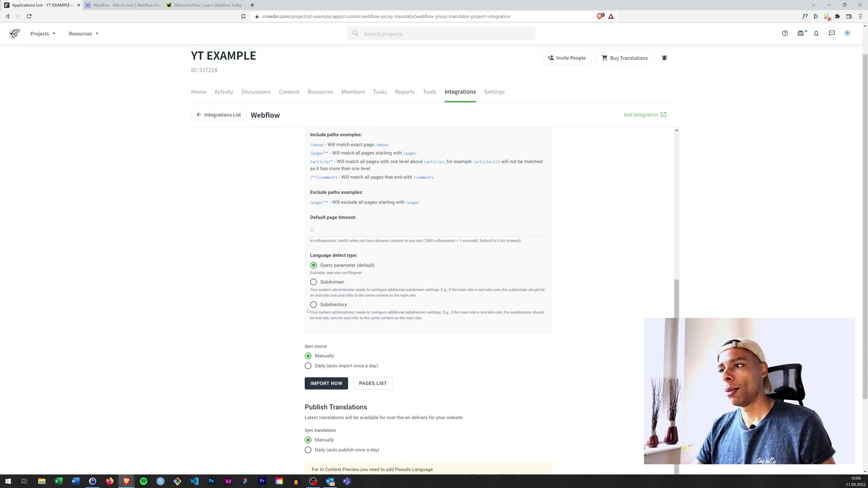
Write the subdomain-style address en.google.com in a new browser tab and change its language prefix to de.
left_click(252, 5)
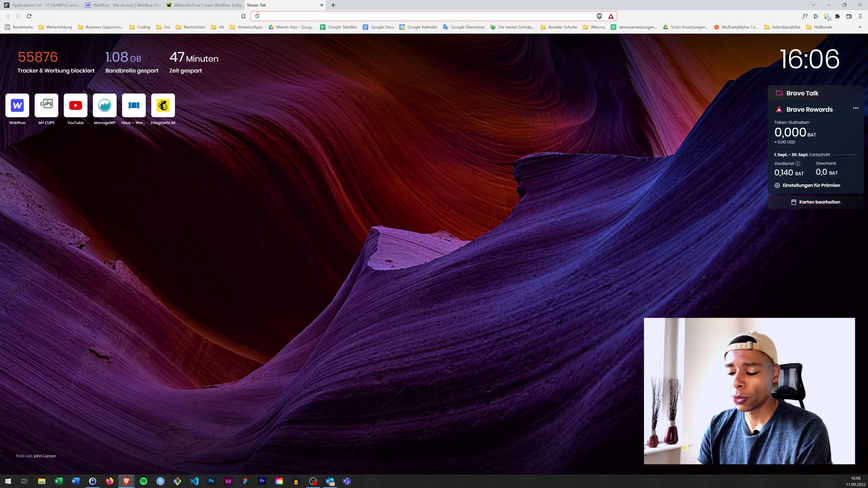
type("en")
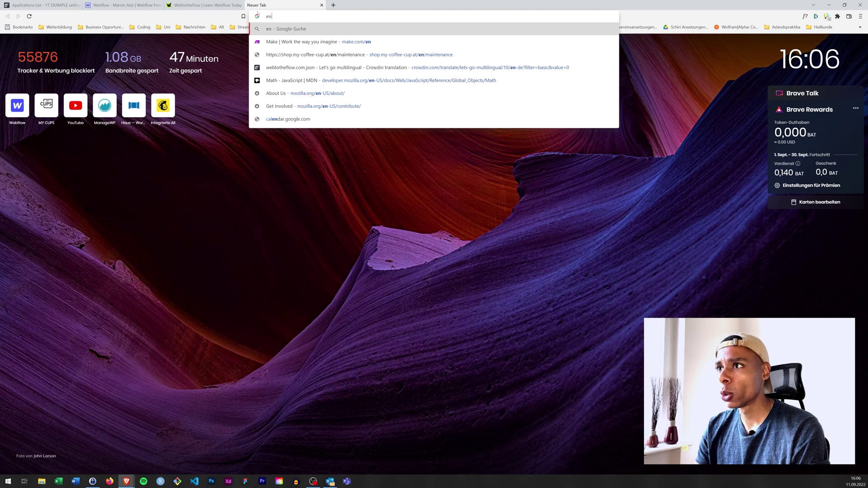
type(".google.")
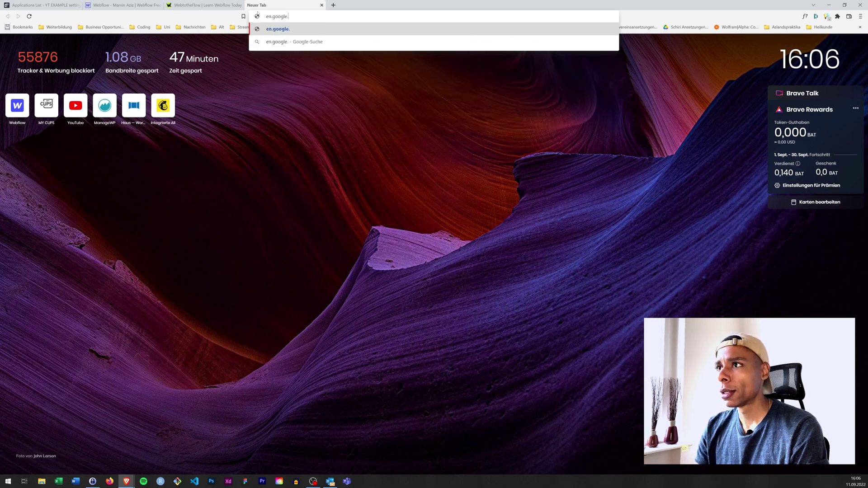
type("com")
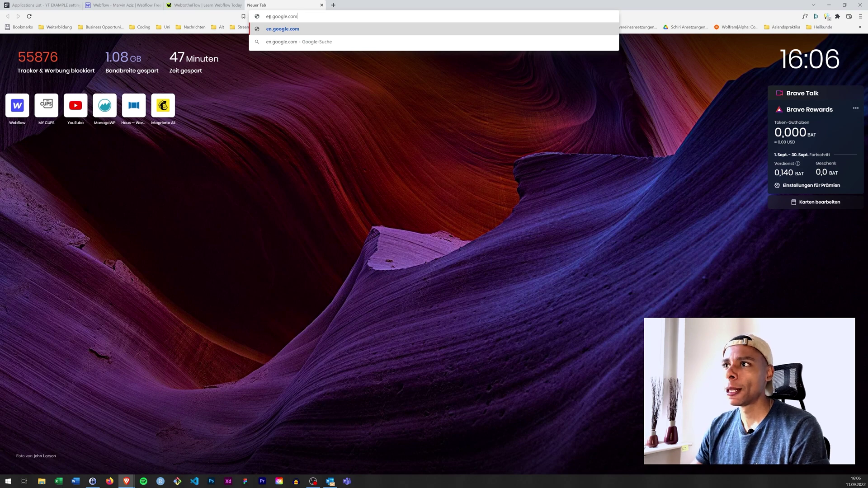
left_click_drag(266, 17, 273, 17)
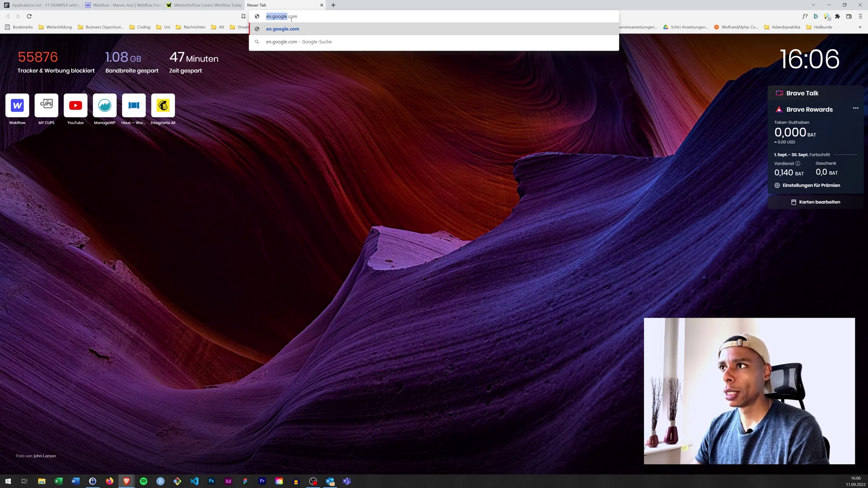
left_click(306, 18)
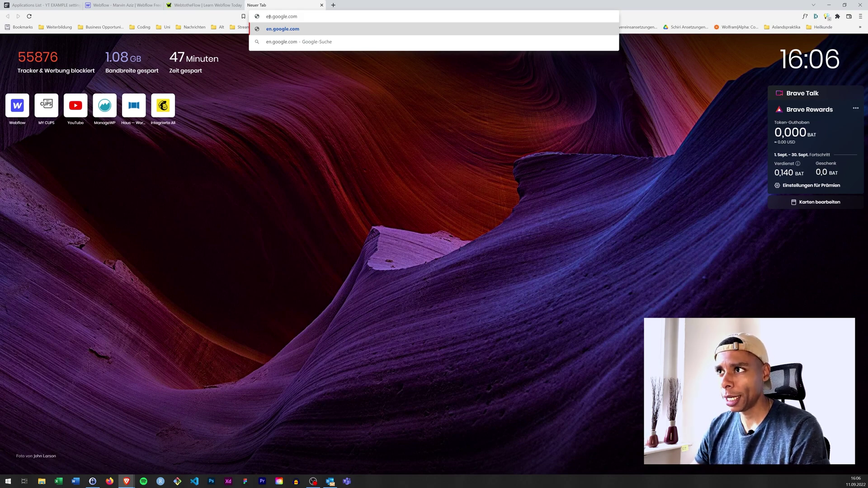
left_click_drag(271, 17, 248, 18)
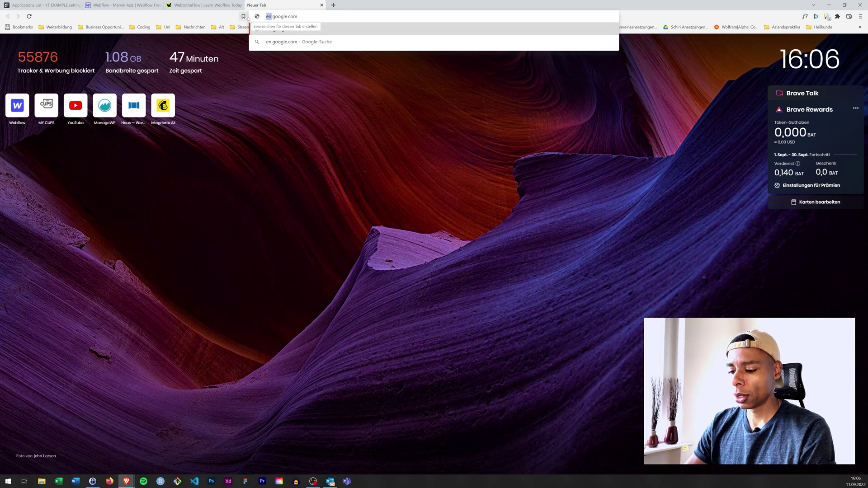
type("de")
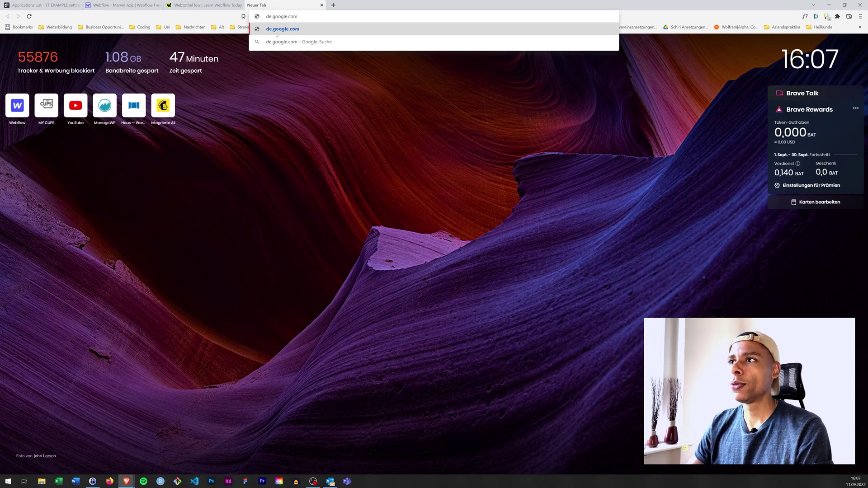
Rewrite the address in subdirectory style as google.com/en, and change the language suffix to de.
key("BackSpace")
key("BackSpace")
key("BackSpace")
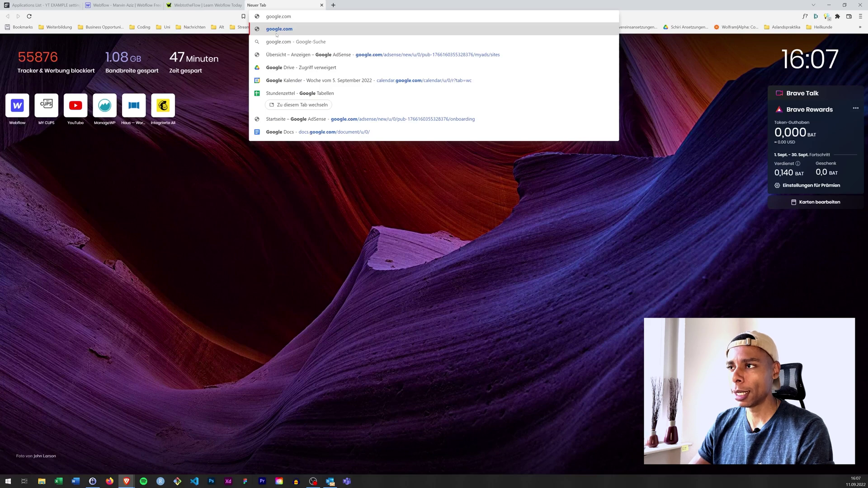
type("/en")
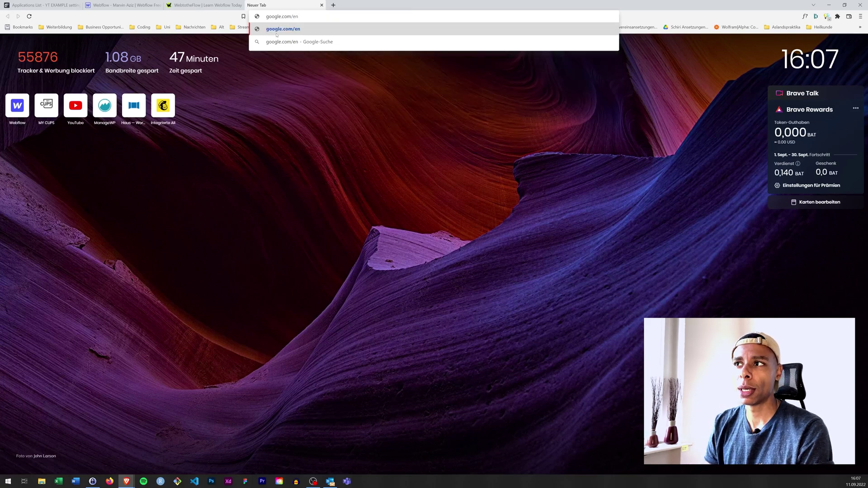
key("BackSpace")
key("BackSpace")
type("de")
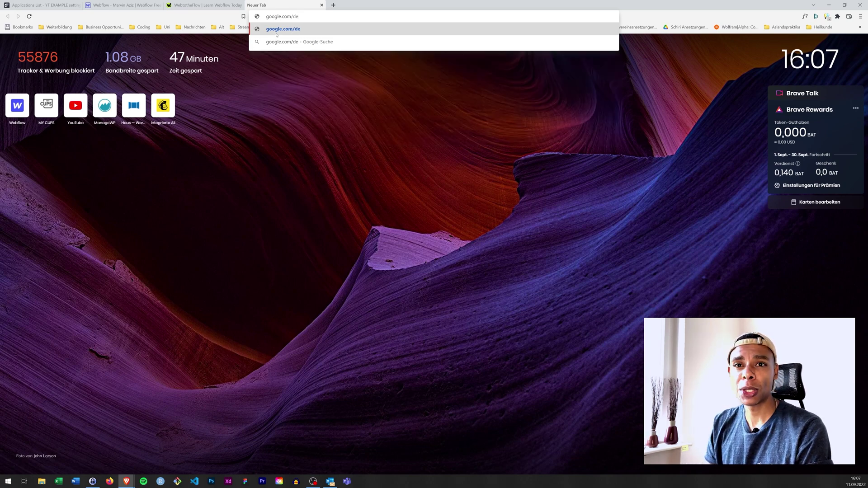
Rewrite the address in query-parameter style as google.com/?lng=de, change the language value to en and highlight it.
key("BackSpace")
key("BackSpace")
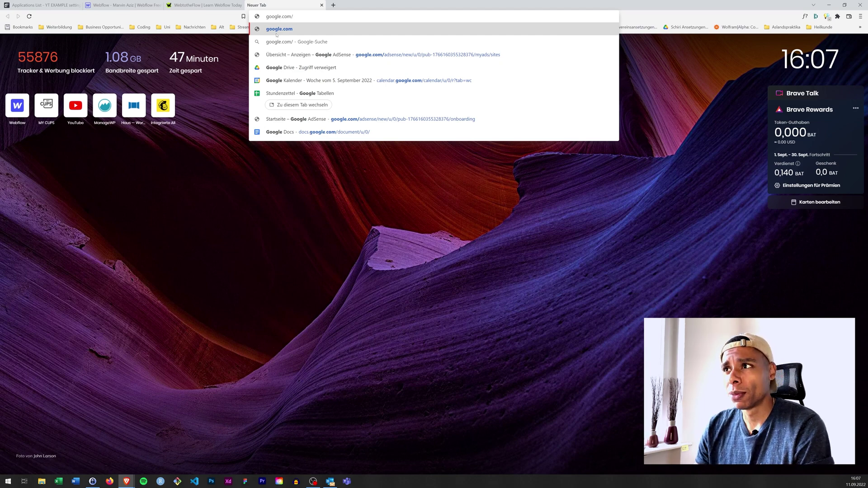
type("?")
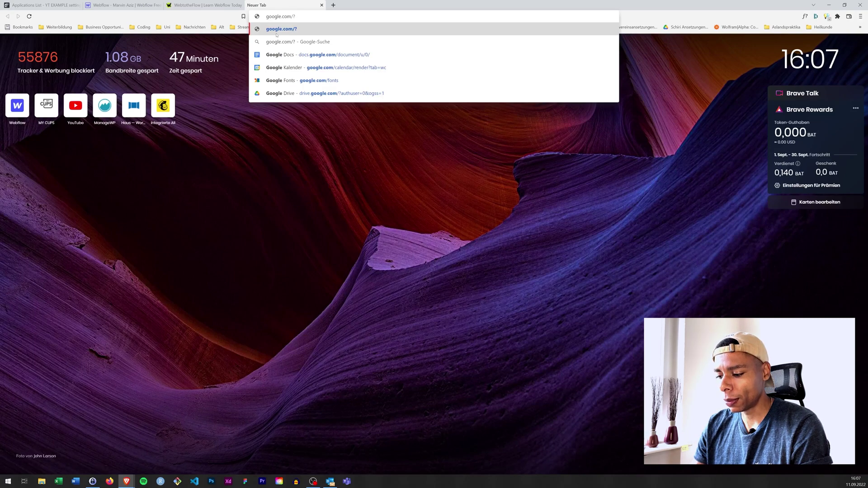
type("lng")
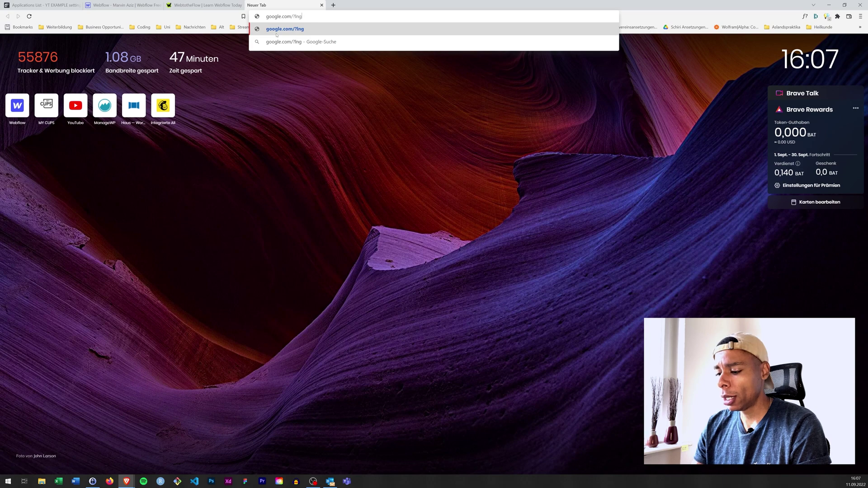
type("=de")
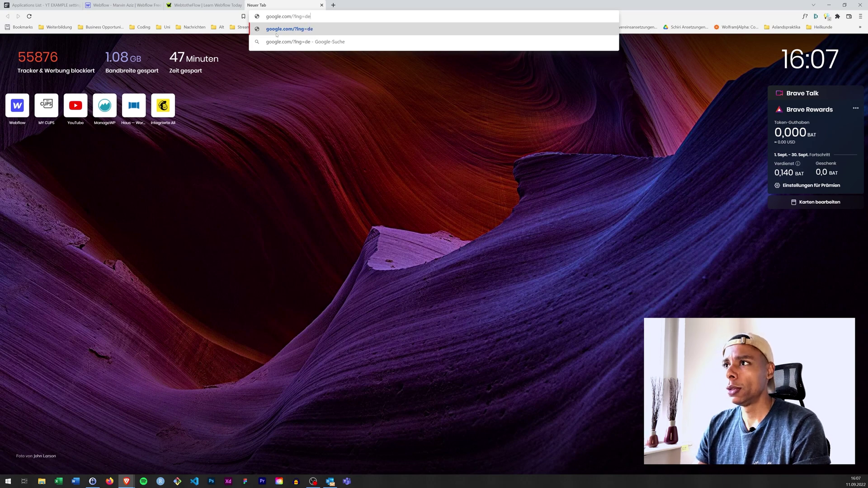
key("BackSpace")
key("BackSpace")
type("en")
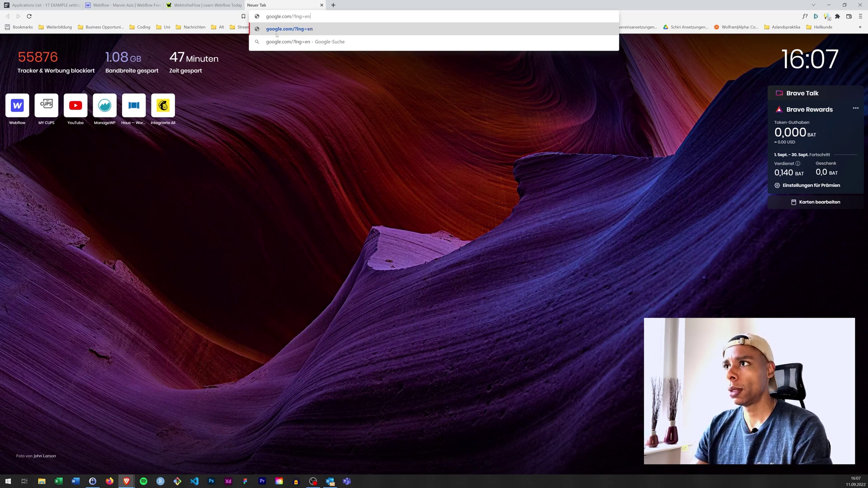
double_click(317, 14)
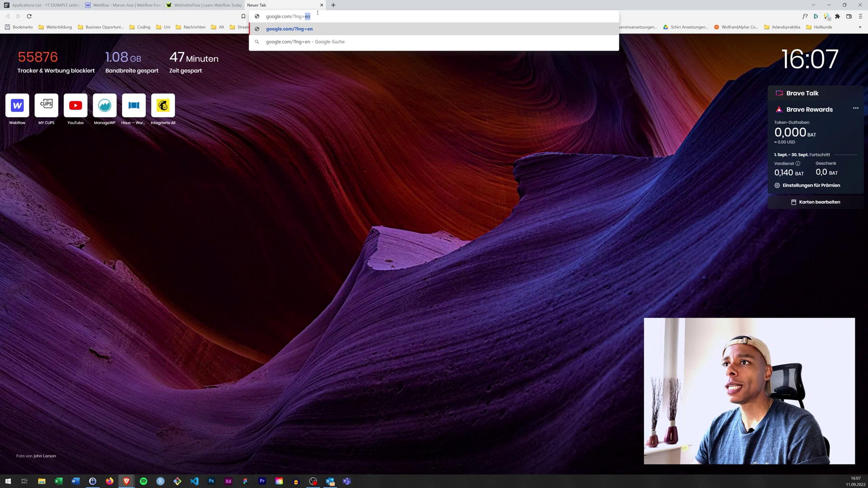
Return to the Crowdin Webflow integration, import the website's source texts and follow the page scan progress.
left_click(64, 4)
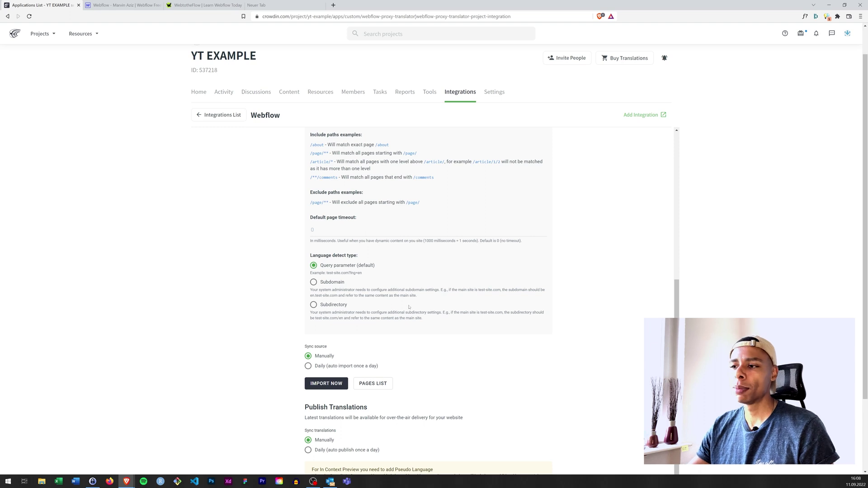
scroll(409, 307, "down", 1)
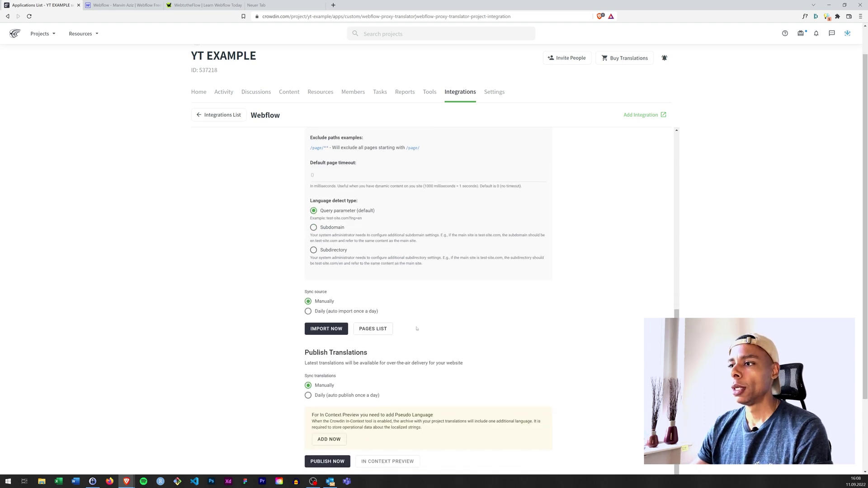
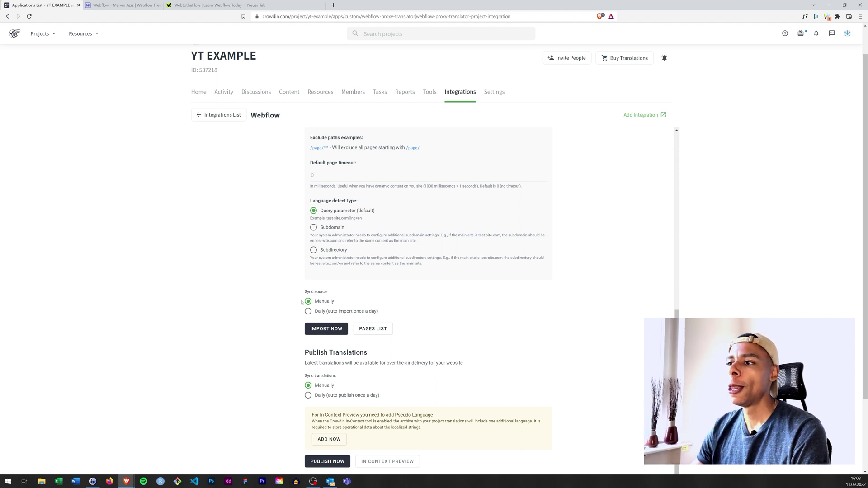
left_click(322, 330)
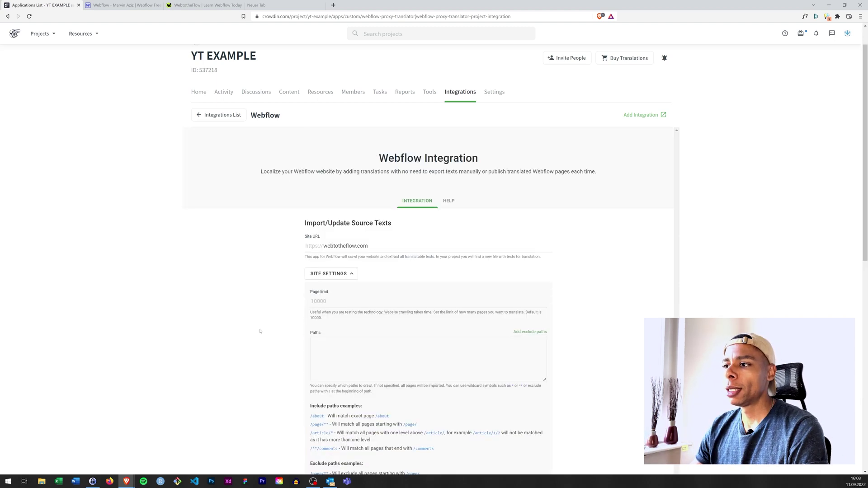
scroll(275, 336, "down", 8)
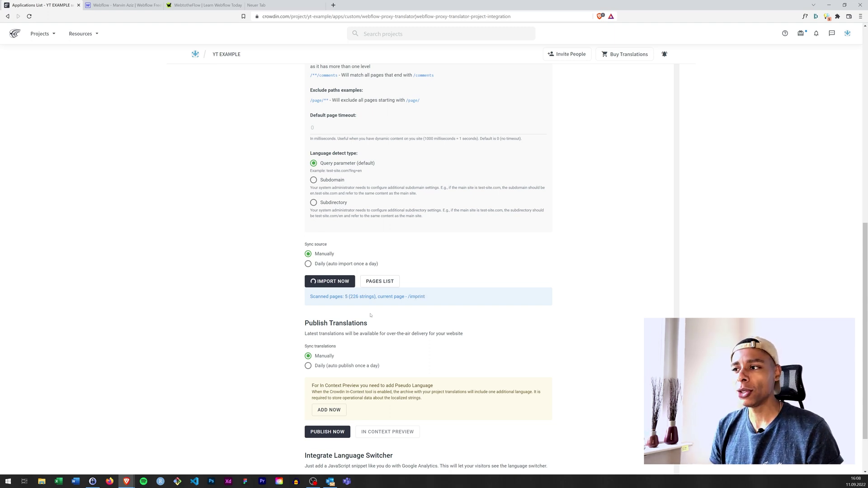
left_click_drag(408, 299, 428, 299)
left_click(428, 311)
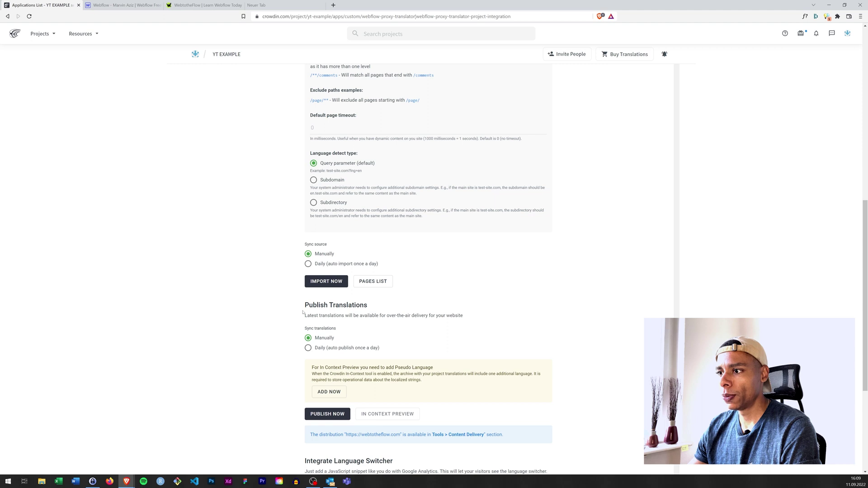
Review the translation publishing options and copy the script for integrating the language switcher.
scroll(303, 312, "down", 2)
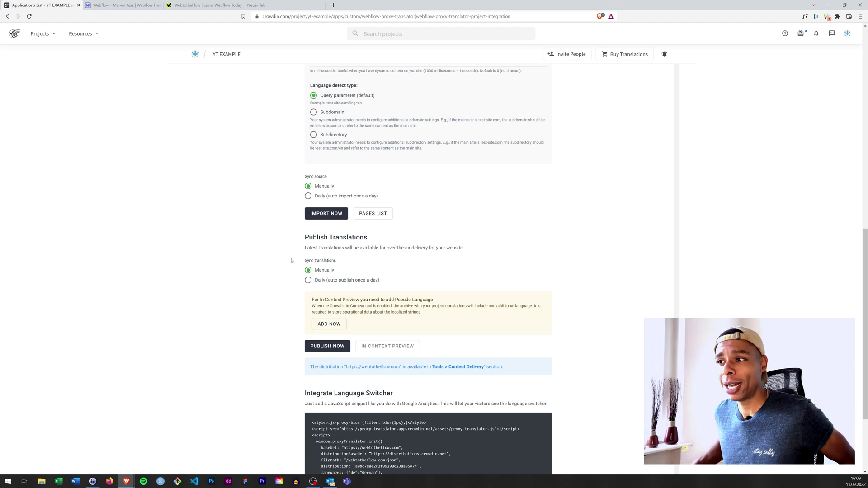
scroll(289, 262, "down", 2)
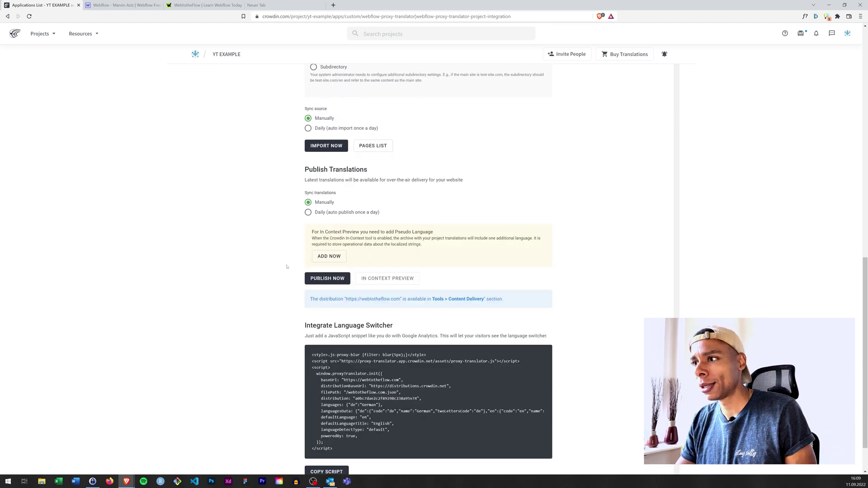
scroll(286, 267, "down", 1)
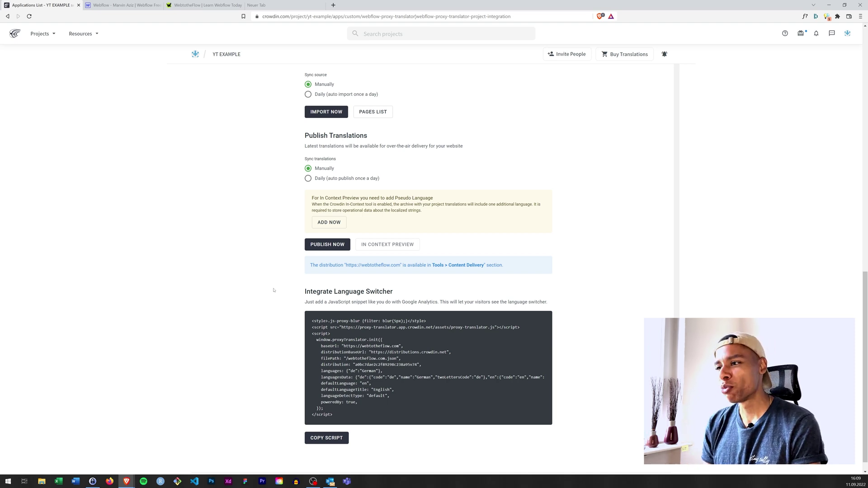
scroll(265, 296, "down", 1)
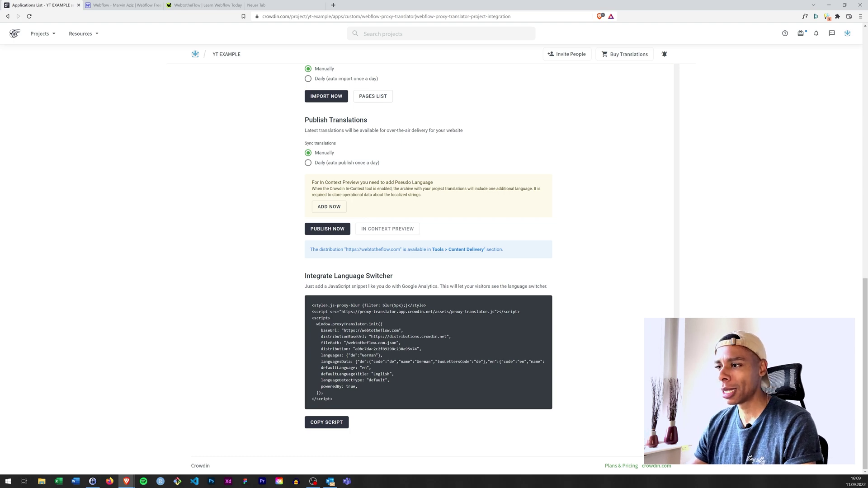
left_click_drag(346, 398, 310, 306)
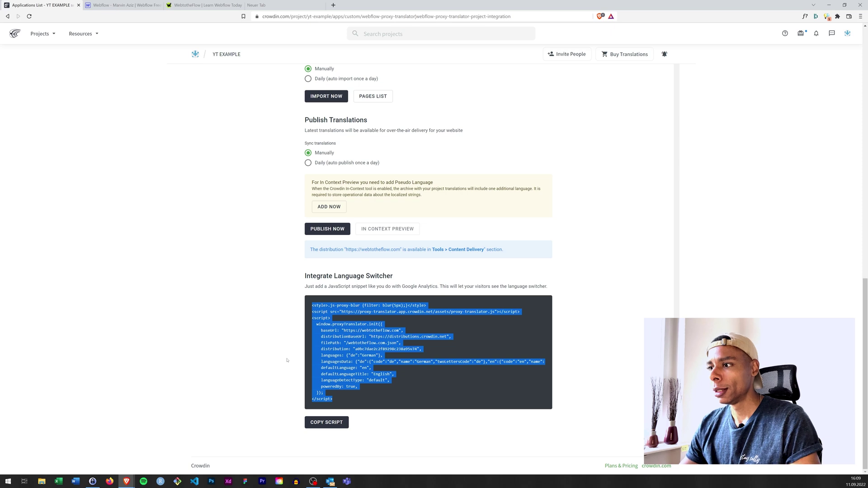
left_click(335, 423)
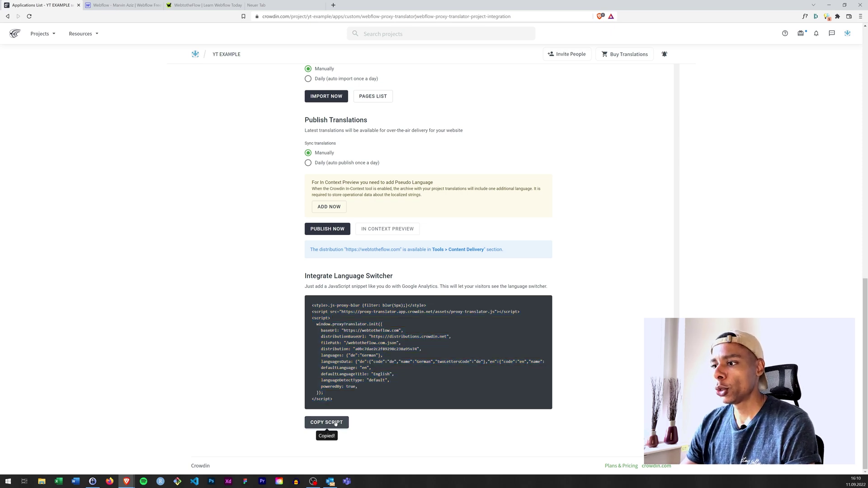
Switch to the Webflow Designer and open the site-wide head code in Finsweet's Custom Code tool at the existing Crowdin snippet.
left_click(139, 5)
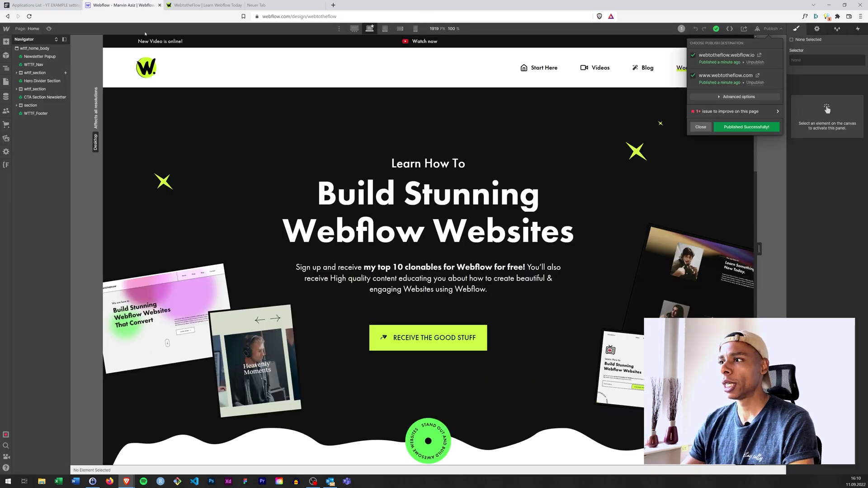
left_click(197, 118)
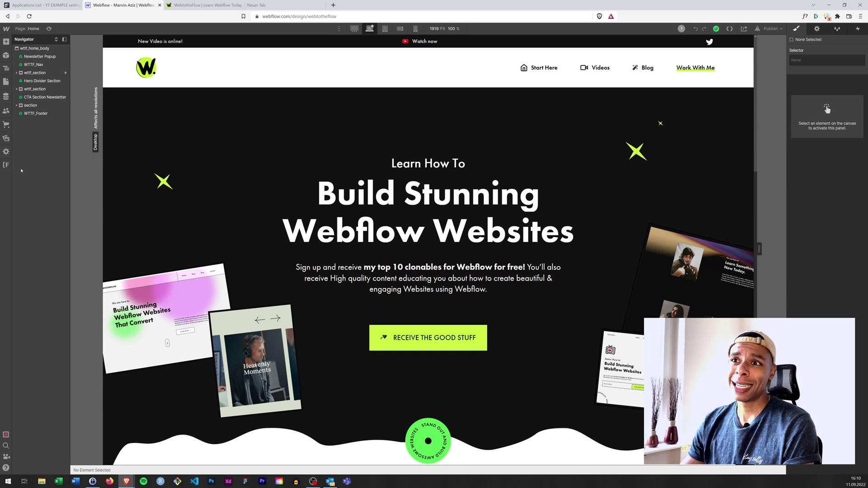
left_click(7, 165)
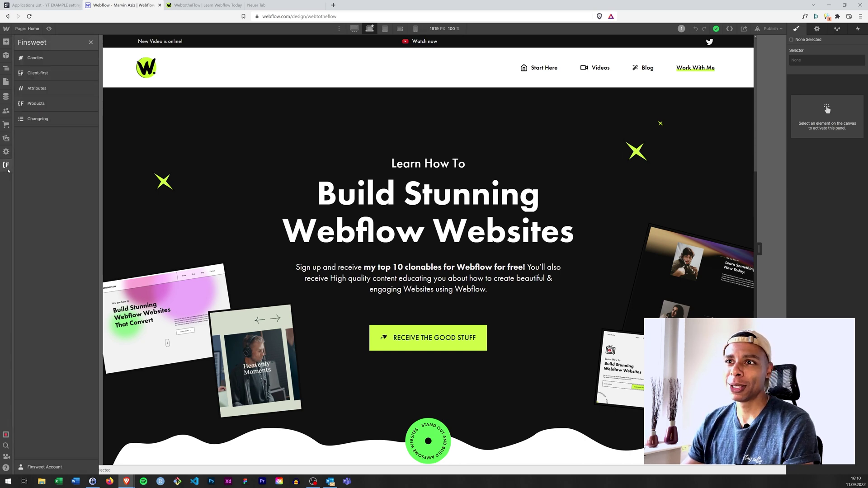
left_click(64, 62)
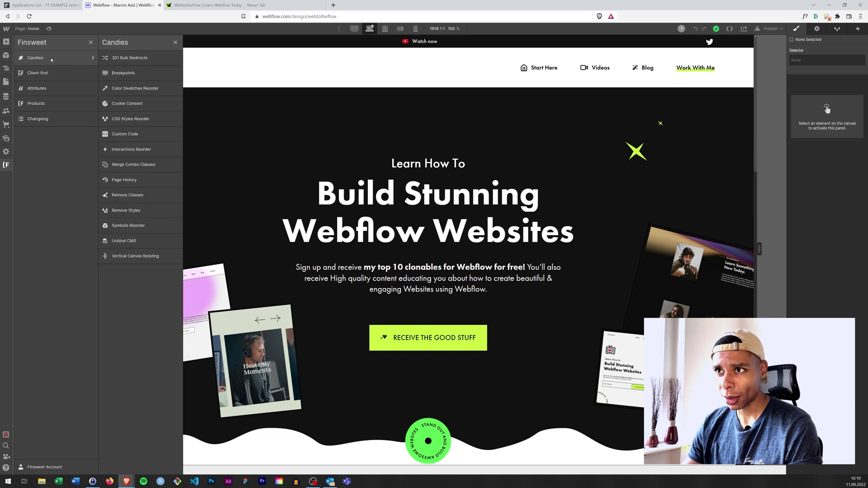
left_click(125, 135)
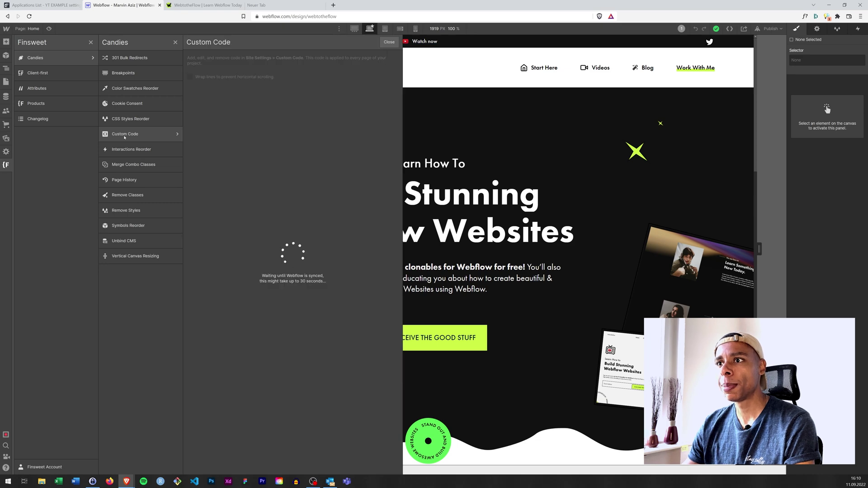
scroll(222, 199, "down", 6)
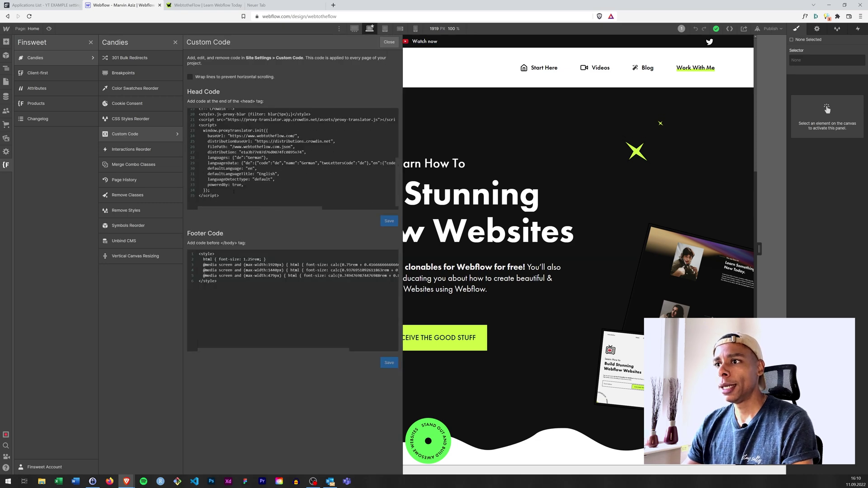
left_click_drag(231, 194, 197, 126)
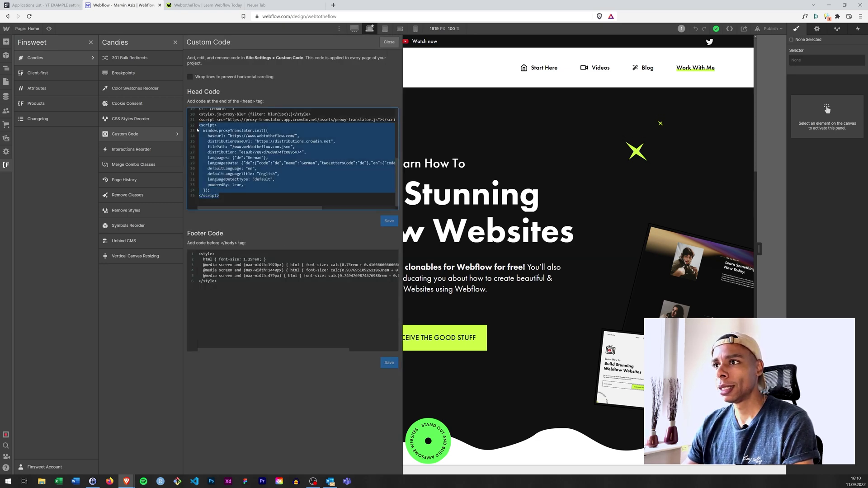
key("ctrl+v")
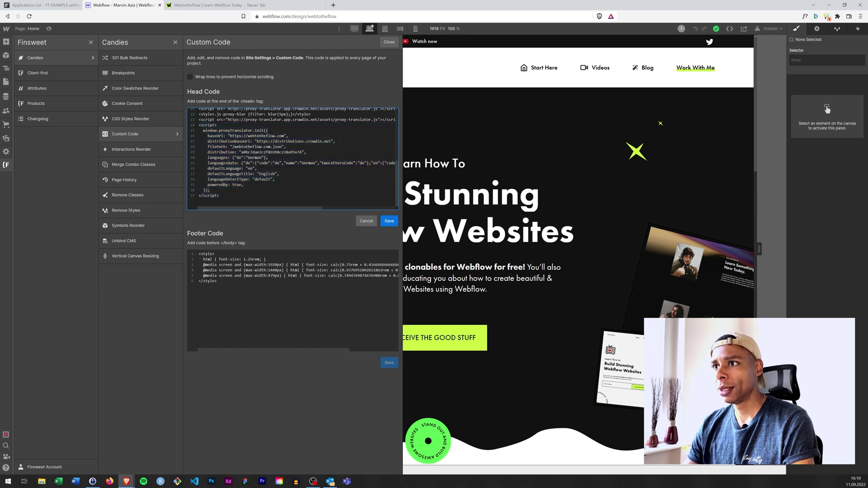
key("ctrl+z")
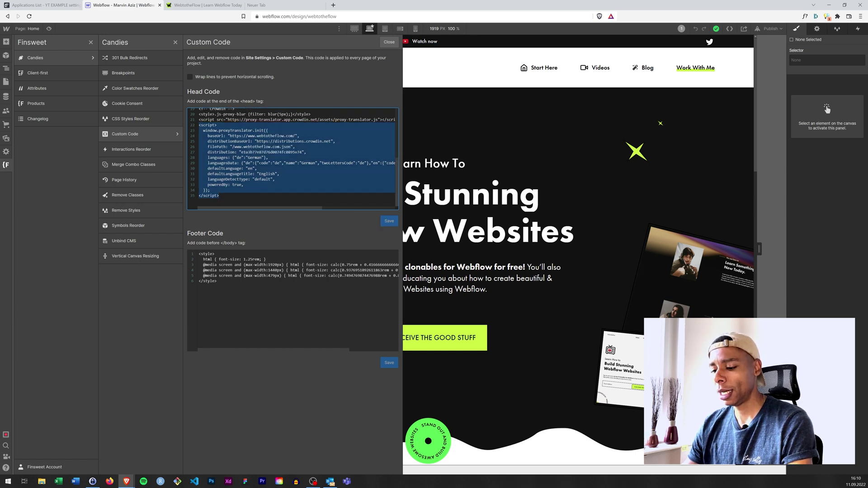
Replace the whole old snippet under the Crowdin comment in the head code with the copied script, save it and publish to both selected domains.
left_click_drag(232, 196, 197, 114)
key("BackSpace")
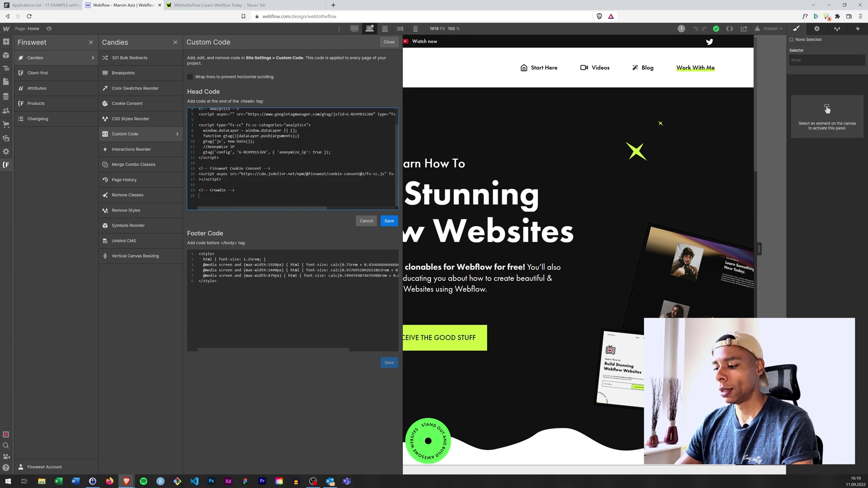
key("ctrl+v")
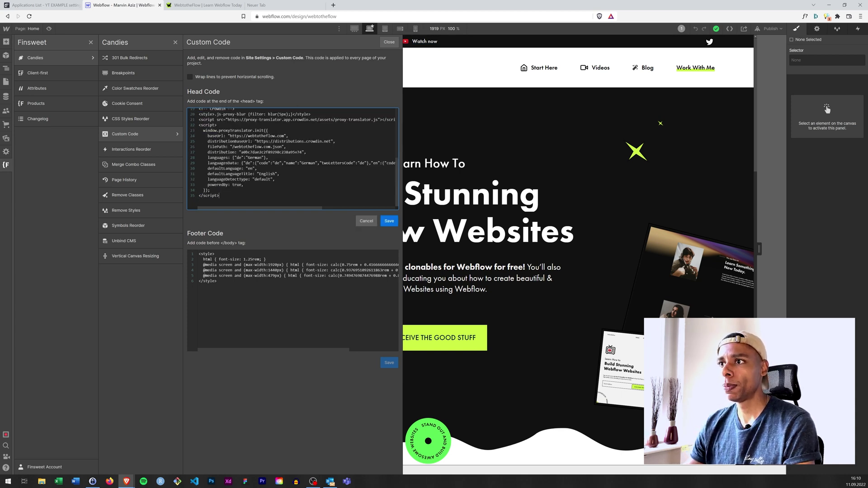
left_click(388, 220)
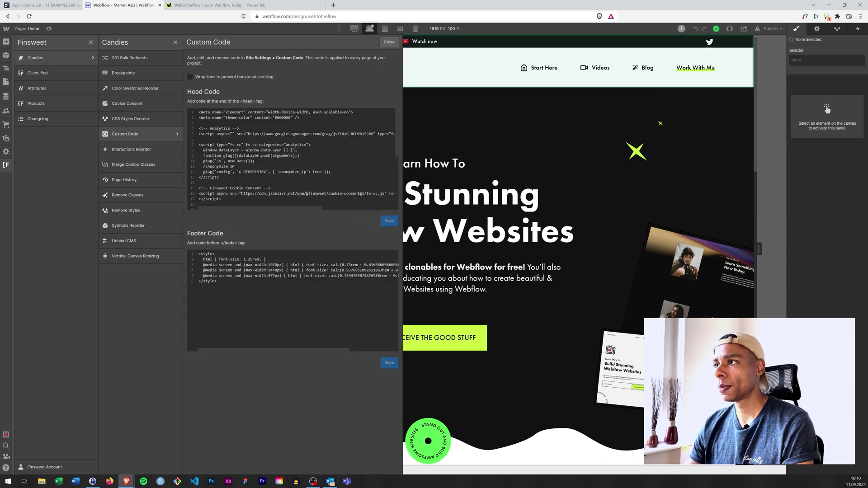
left_click(770, 29)
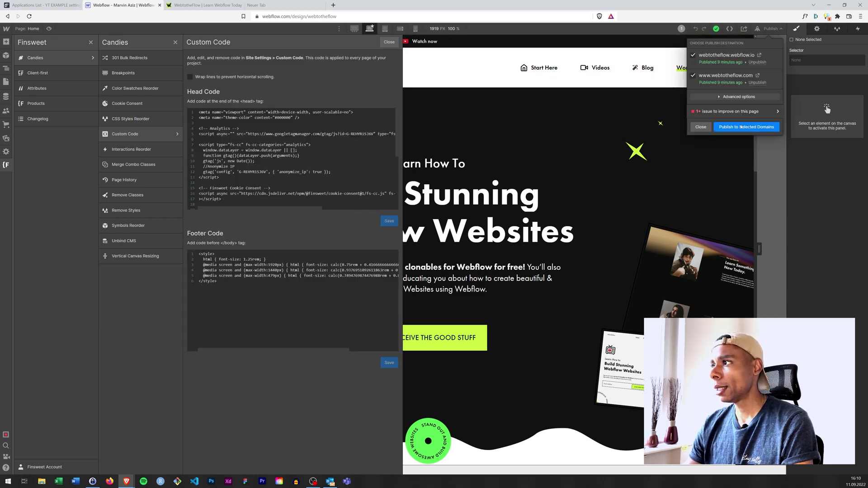
left_click(741, 127)
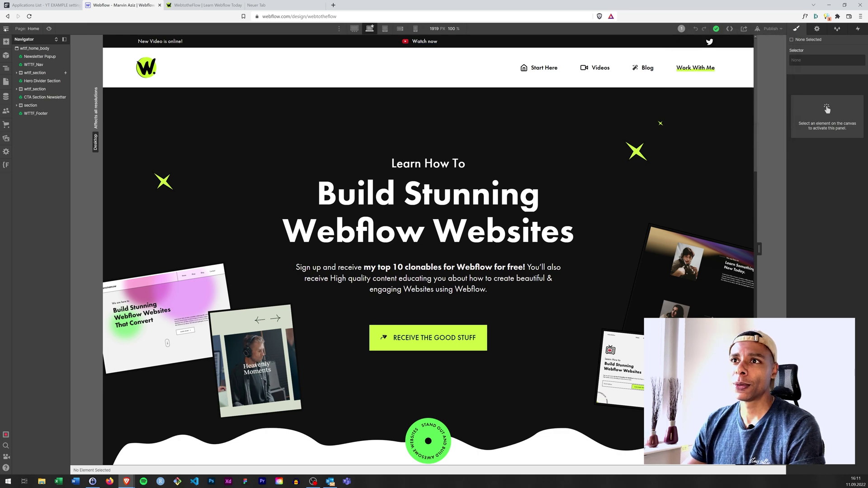
Open the custom code page in the Webflow site settings and examine the Crowdin script in the head code.
left_click(5, 28)
left_click(19, 47)
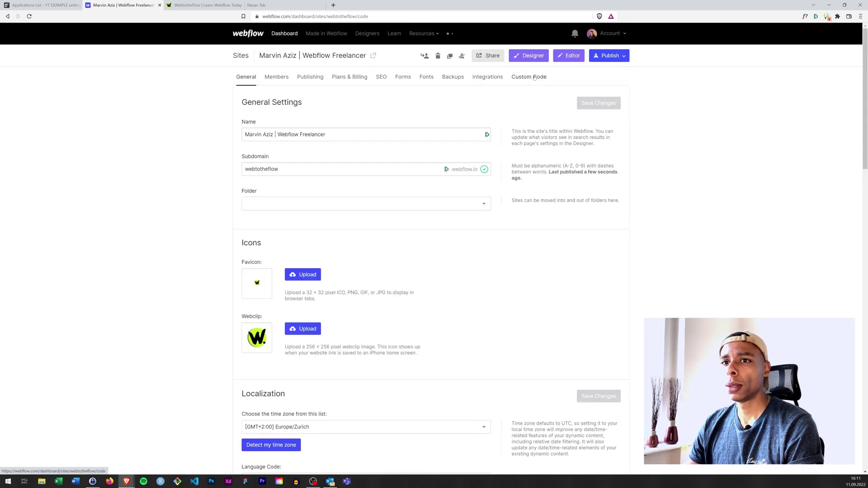
left_click(534, 78)
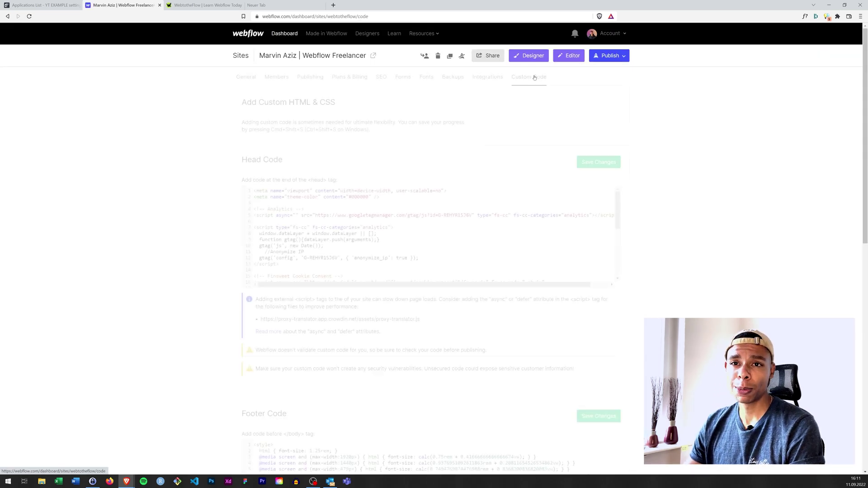
scroll(381, 221, "down", 5)
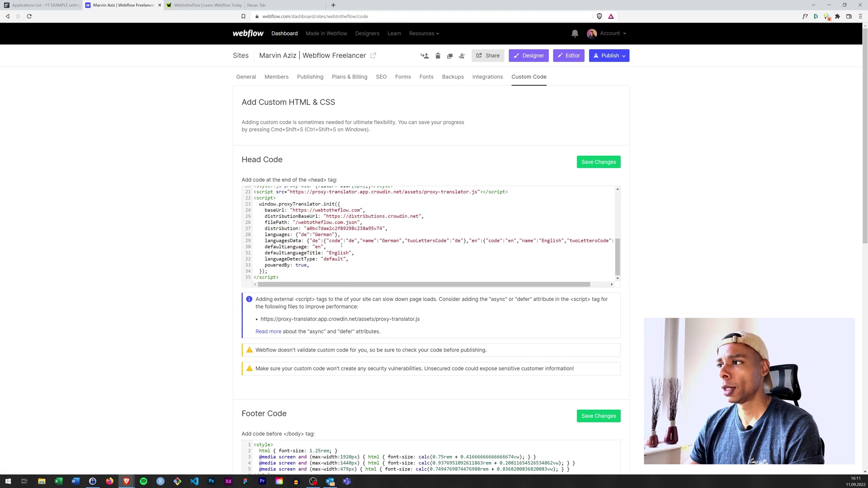
Select the complete Crowdin snippet in the head code, from the blur style line to the closing script tag, for review.
left_click_drag(280, 272, 271, 183)
scroll(274, 231, "down", 3)
scroll(273, 230, "up", 2)
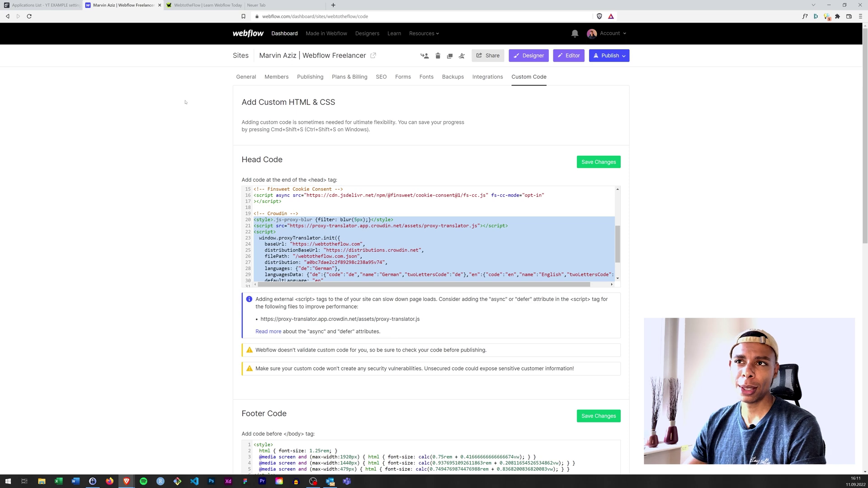
Switch to Crowdin and open the YT EXAMPLE project's webtotheflow.com.json file for German translation.
left_click(53, 4)
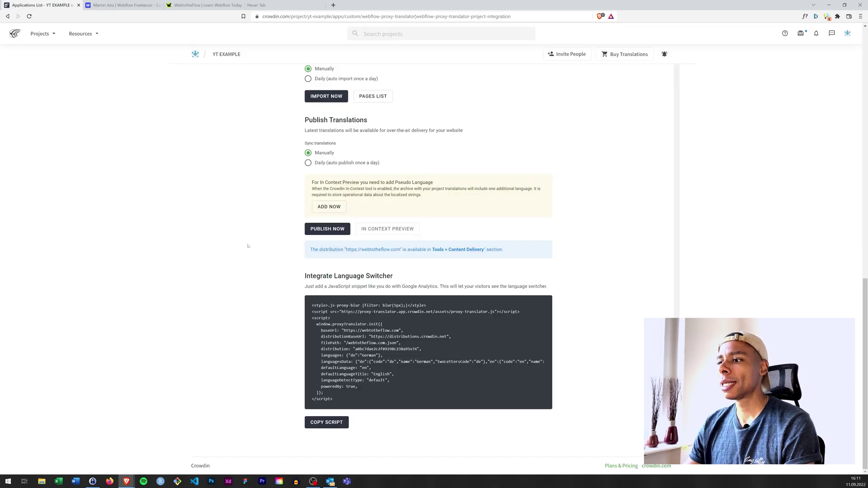
scroll(273, 274, "up", 15)
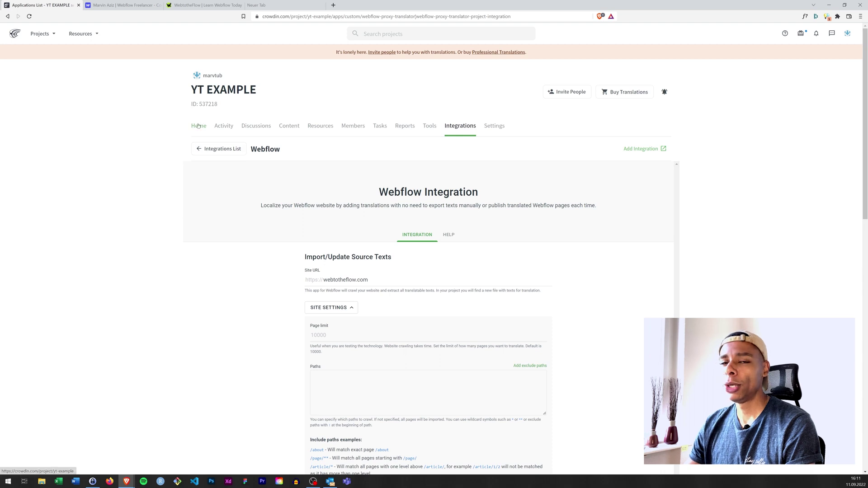
left_click(198, 126)
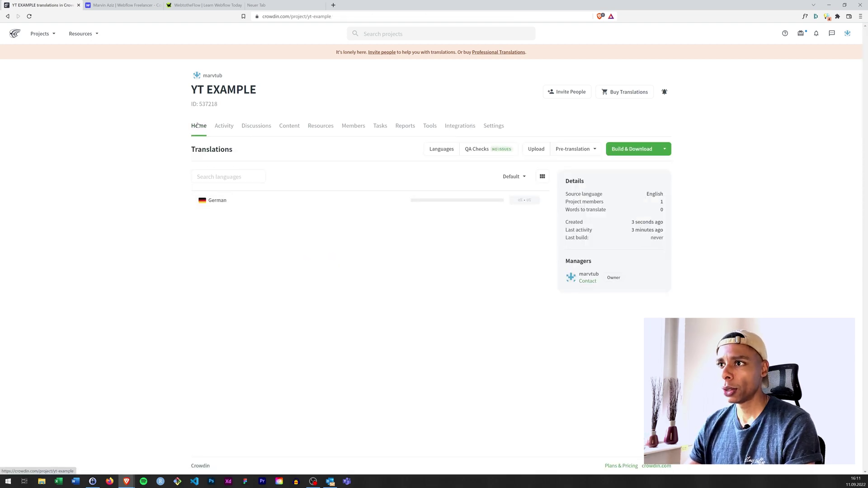
left_click_drag(182, 150, 235, 150)
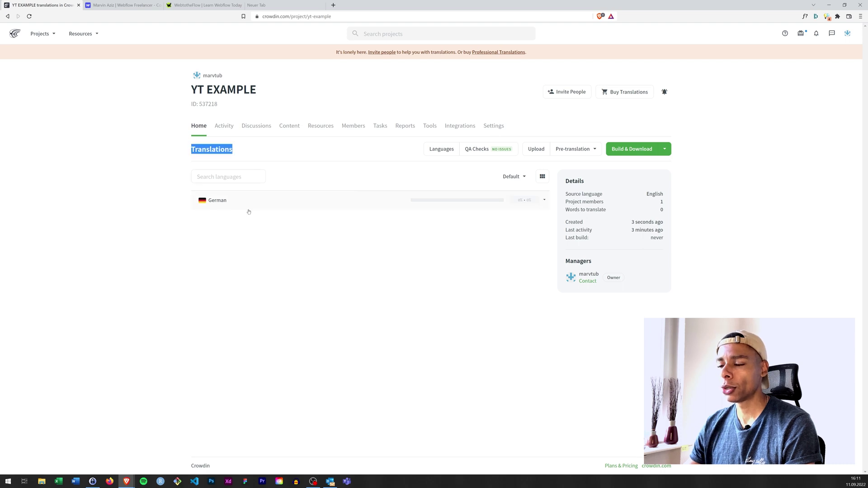
left_click(216, 203)
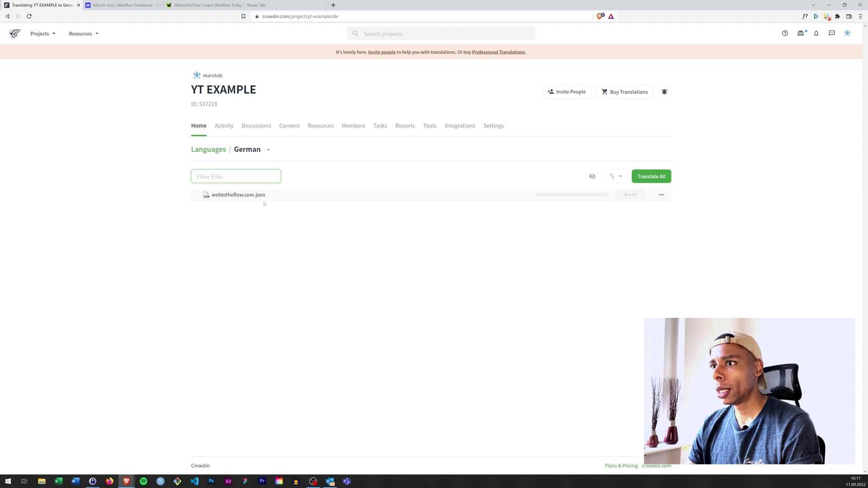
left_click(260, 197)
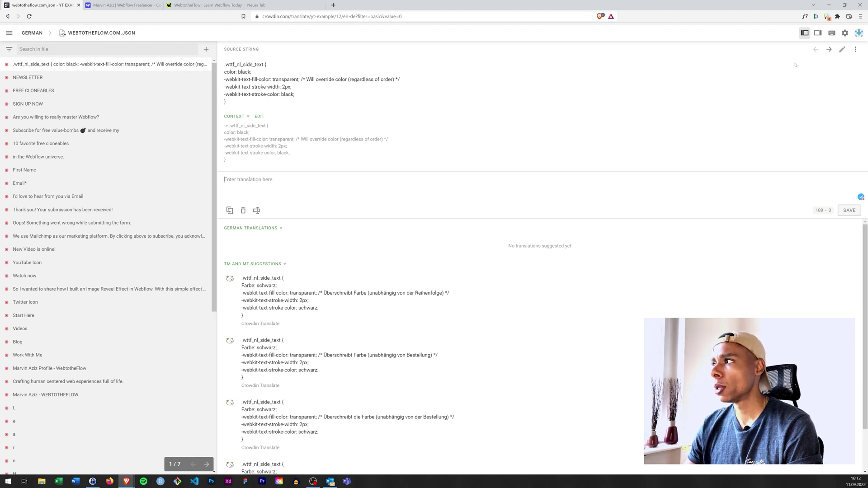
Delete the source string containing the .wttf_nl_side_text CSS code from the file.
left_click(854, 49)
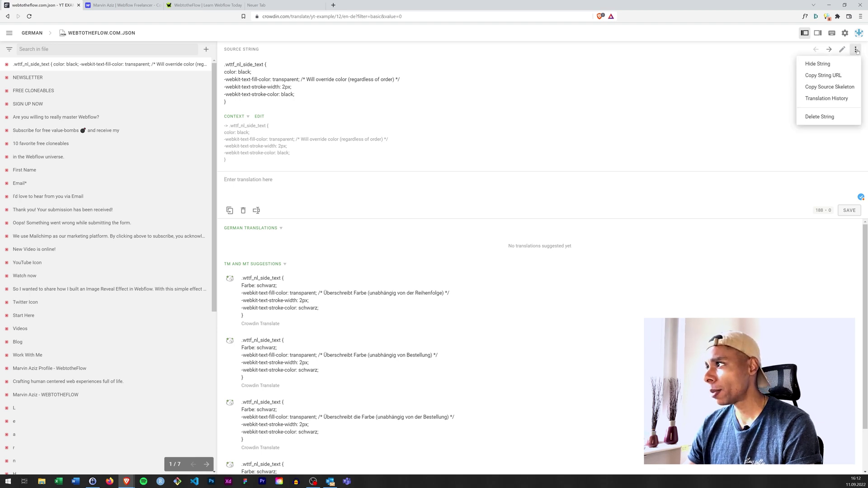
left_click(819, 117)
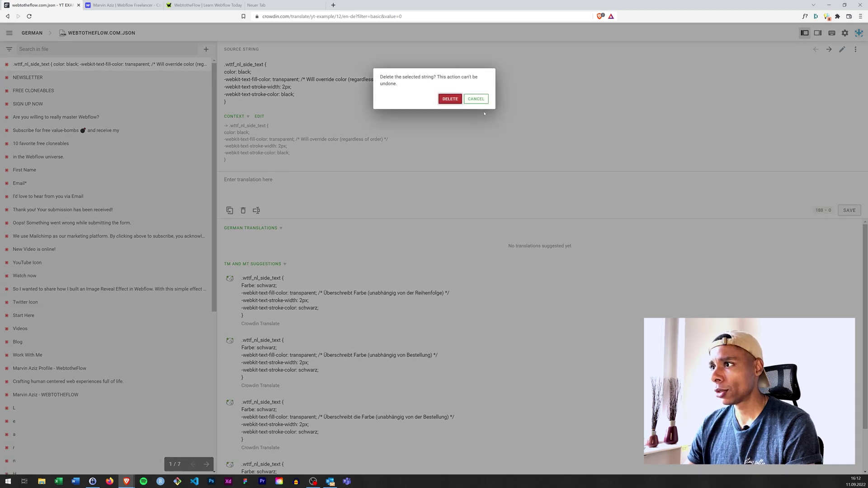
left_click(455, 95)
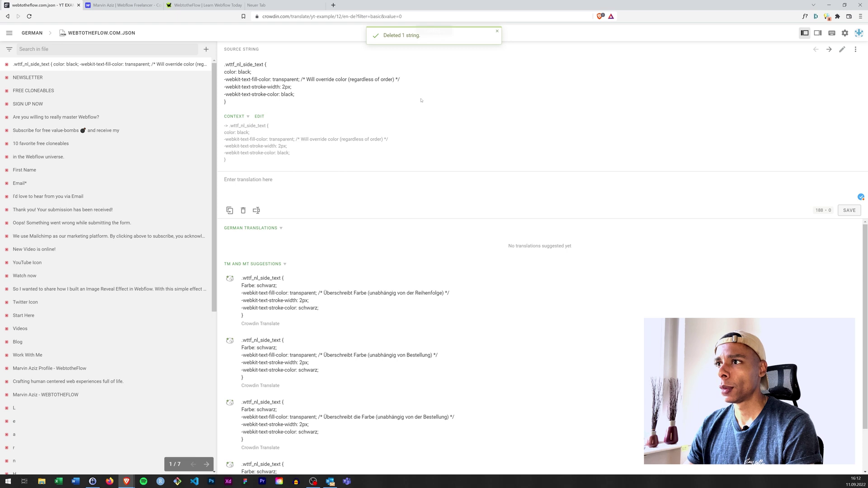
Compare the suggested German translations of the strings from NEWSLETTER to "Subscribe for free value-bombs" and return to SIGN UP NOW.
left_click(83, 77)
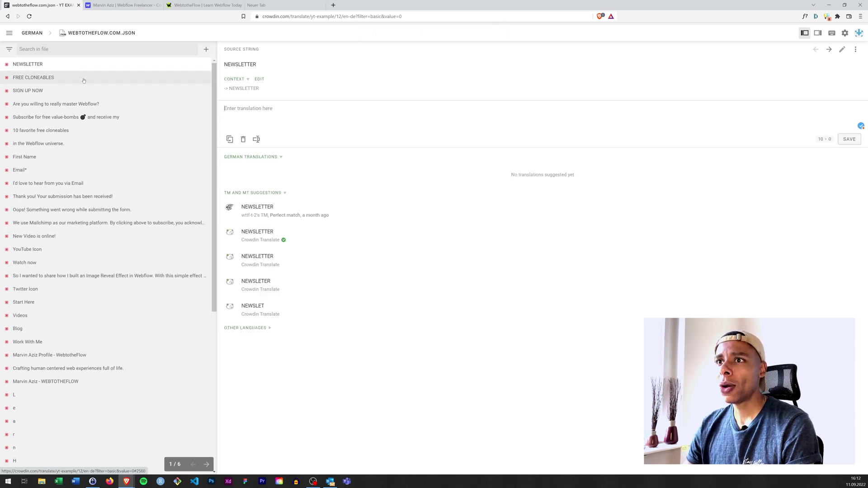
left_click(84, 78)
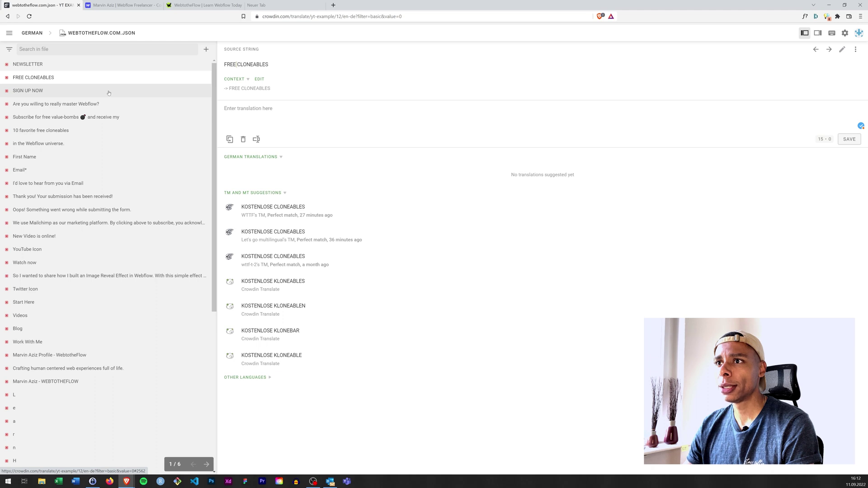
left_click(74, 95)
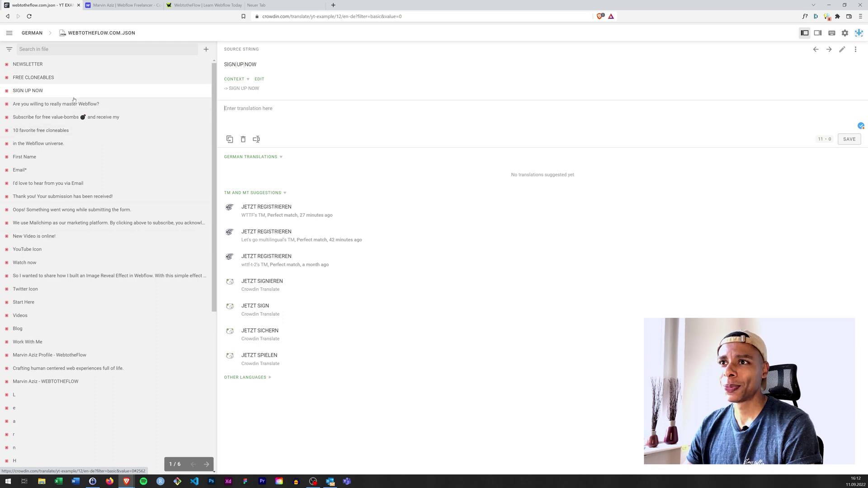
left_click(73, 106)
left_click(66, 121)
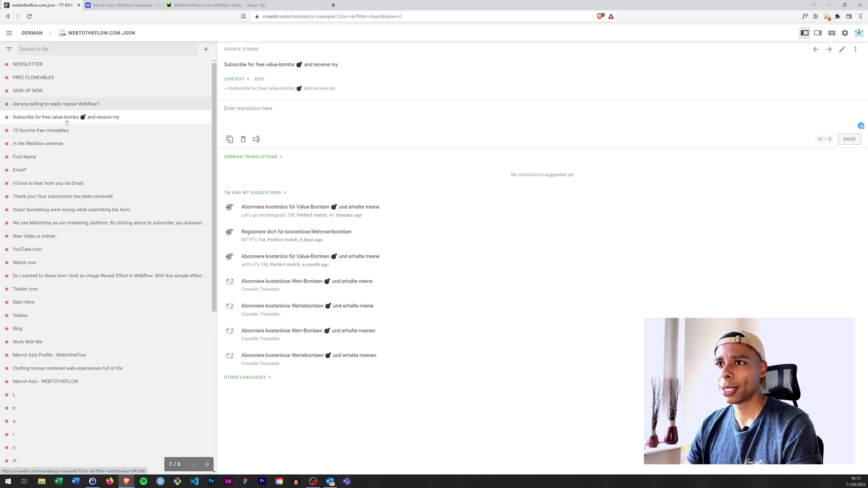
left_click(103, 104)
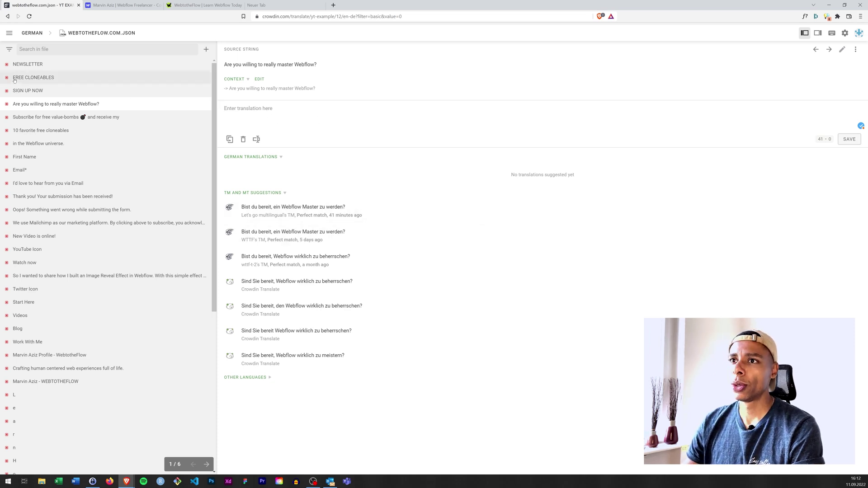
left_click(27, 93)
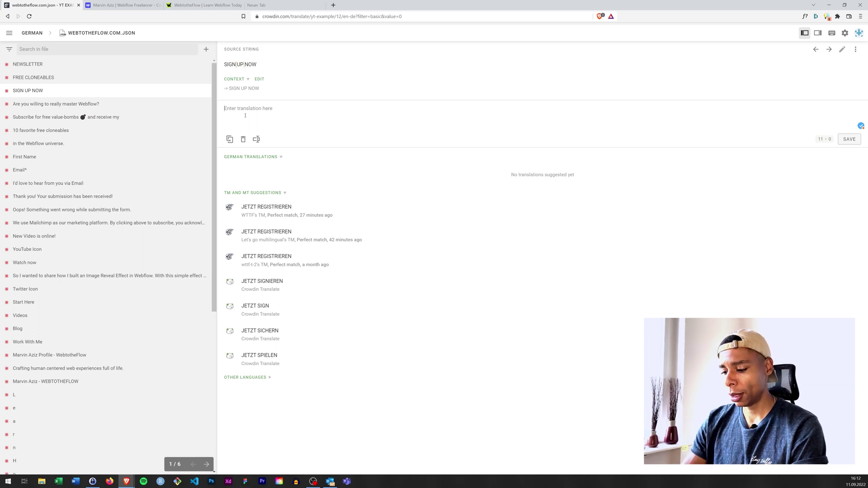
Enter "Registriere dich jetzt" as a custom German translation of SIGN UP NOW.
type("Registrier ")
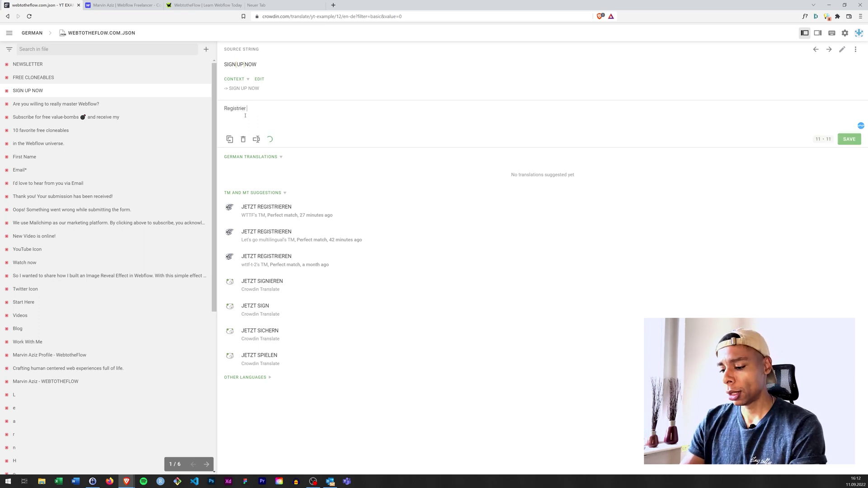
type("dih jetzt")
key("BackSpace")
key("BackSpace")
key("BackSpace")
key("BackSpace")
key("BackSpace")
key("BackSpace")
key("BackSpace")
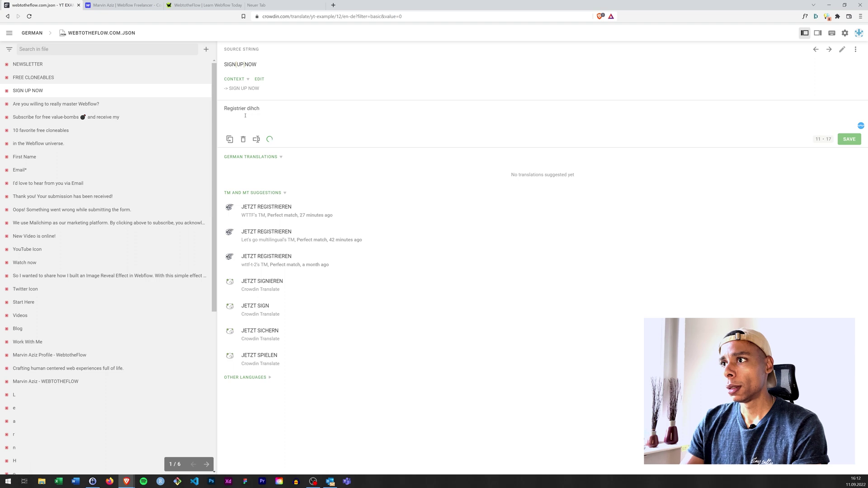
key("BackSpace")
type("ich jetzt")
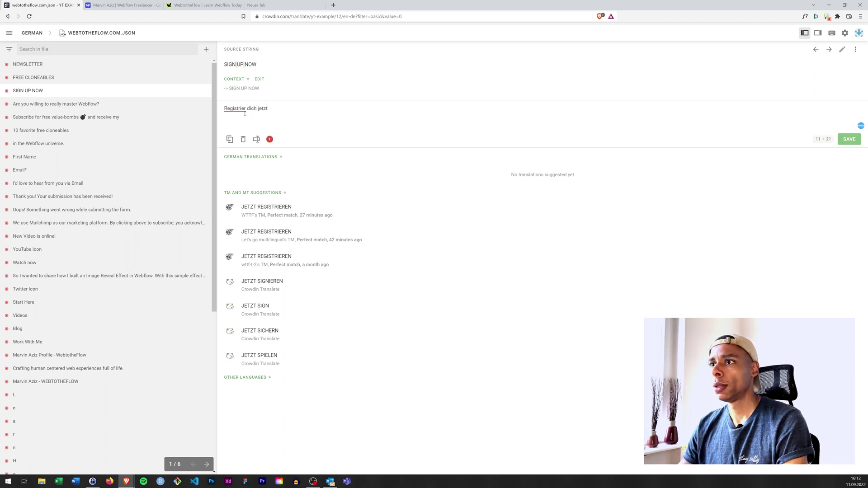
left_click(247, 113)
type("e")
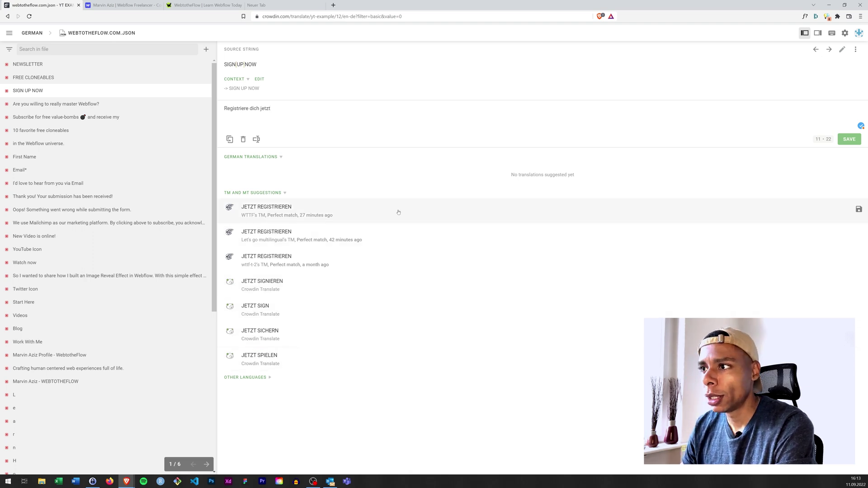
Save the suggestions "JETZT REGISTRIEREN" for SIGN UP NOW, overriding the warning, and "Bist du bereit, ein Webflow Master zu werden?" for the following string.
left_click(858, 209)
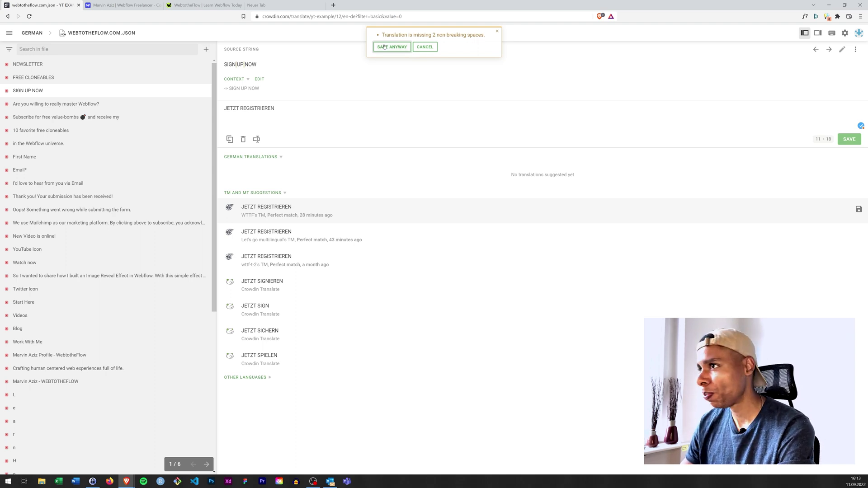
left_click(391, 47)
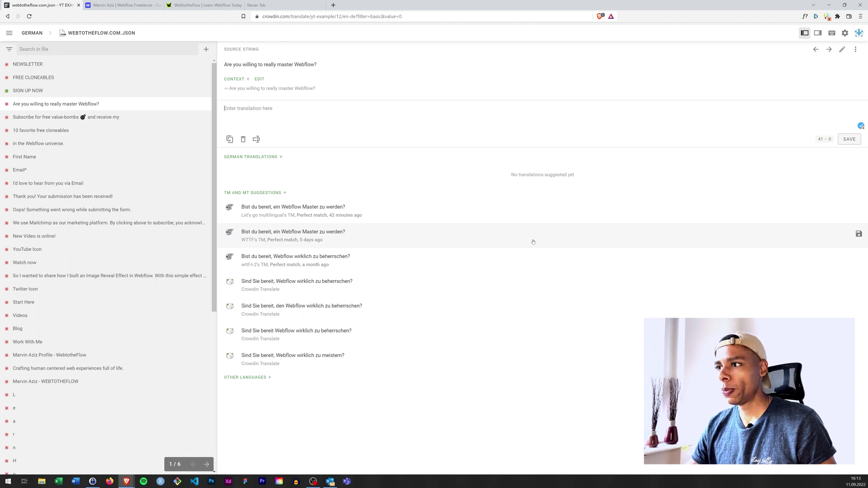
left_click(860, 236)
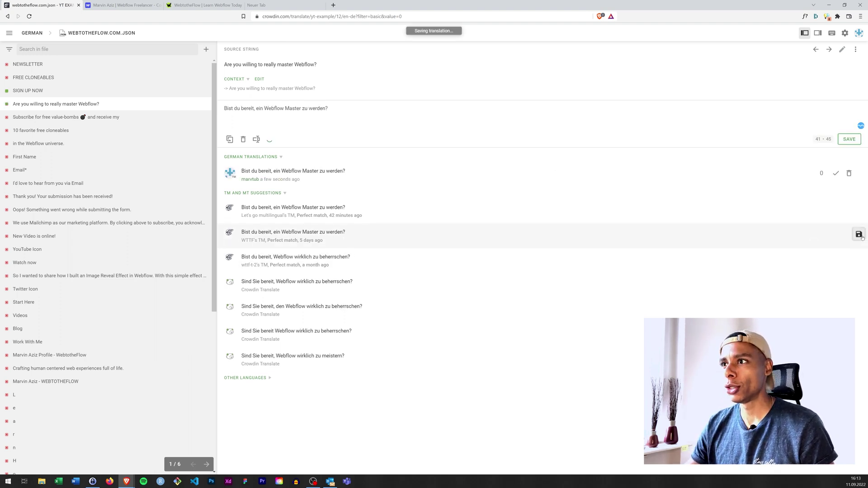
Save translation memory suggestions for the strings from "Subscribe for free value-bombs" to "Thank you! Your submission has been received!".
left_click(859, 235)
left_click(858, 210)
left_click(858, 234)
left_click(852, 210)
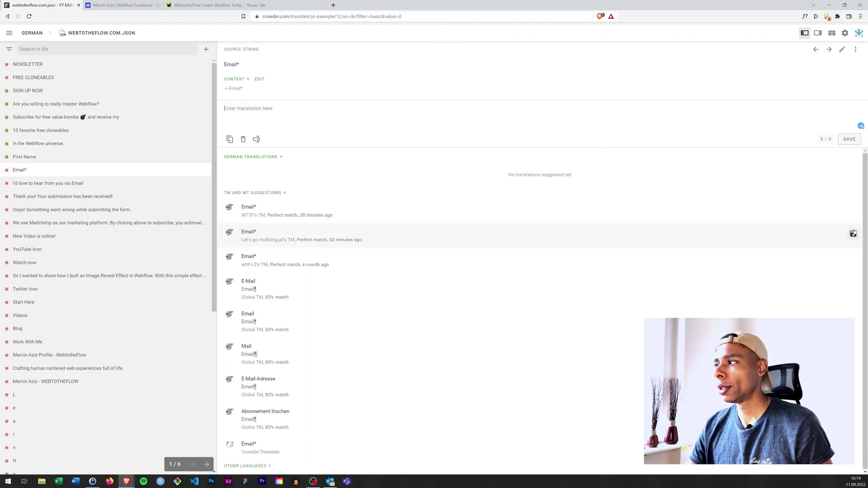
left_click(853, 234)
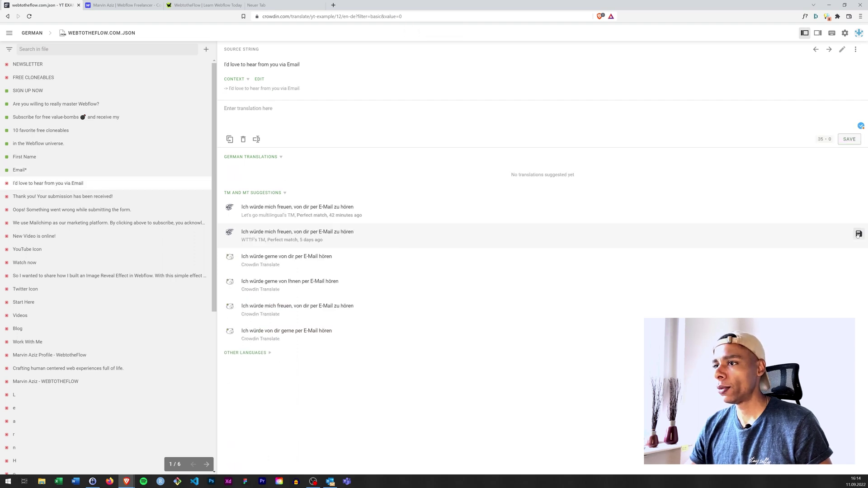
left_click(858, 234)
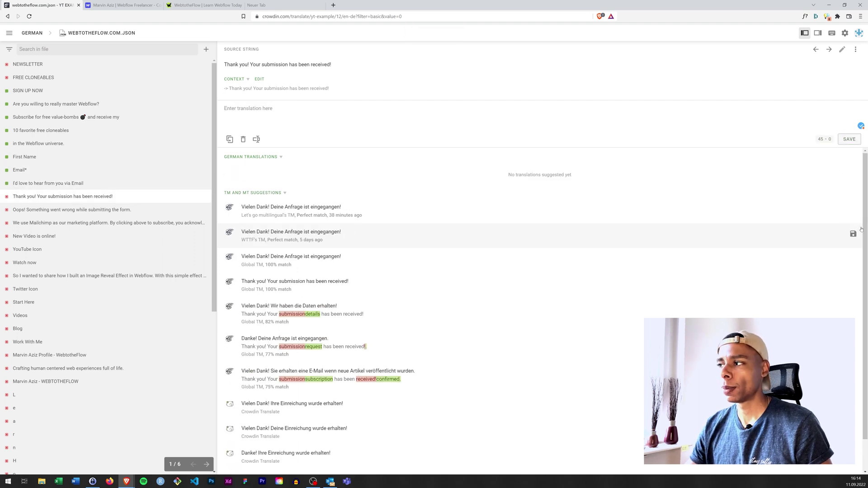
left_click(853, 234)
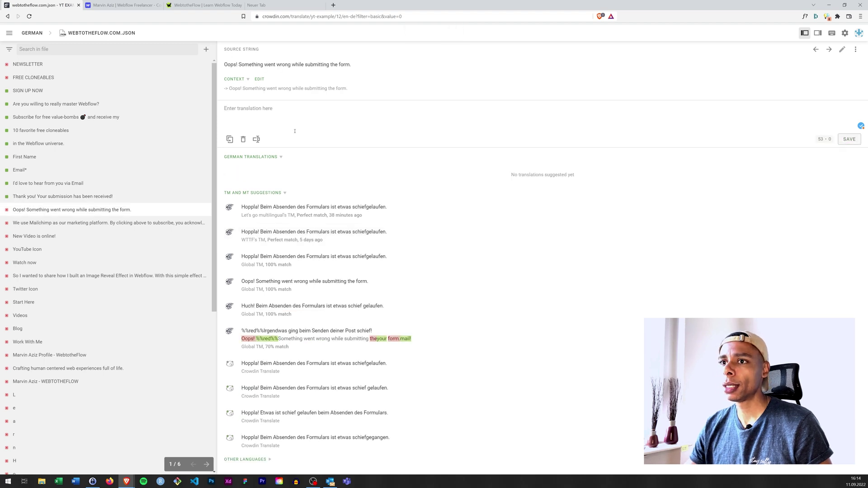
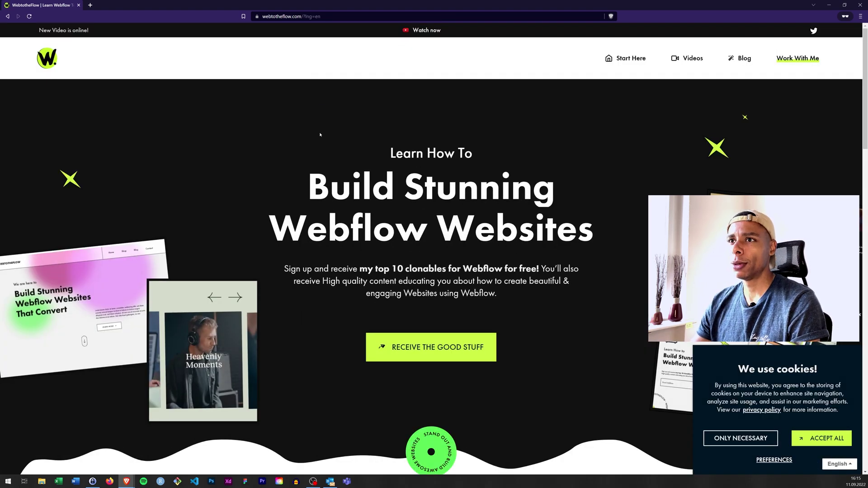
Check the language parameter in the live webtotheflow.com address, accept all cookies and switch the site's language to German.
left_click_drag(303, 16, 321, 17)
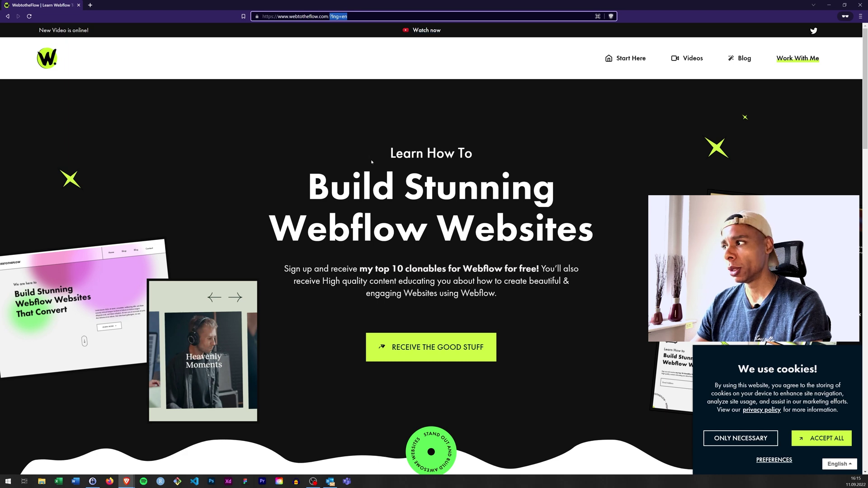
left_click(833, 441)
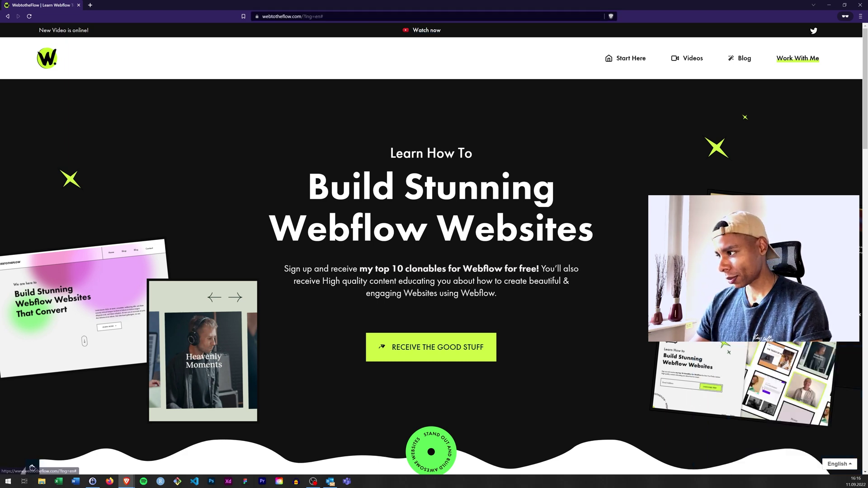
left_click(851, 468)
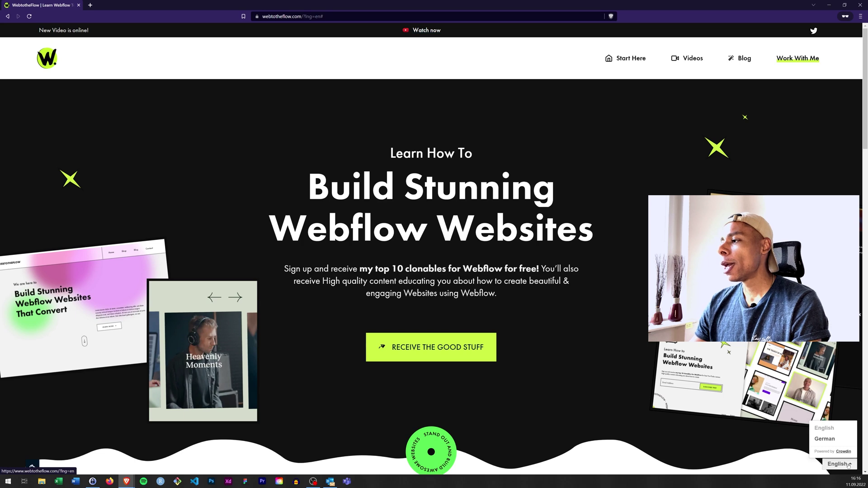
left_click(832, 440)
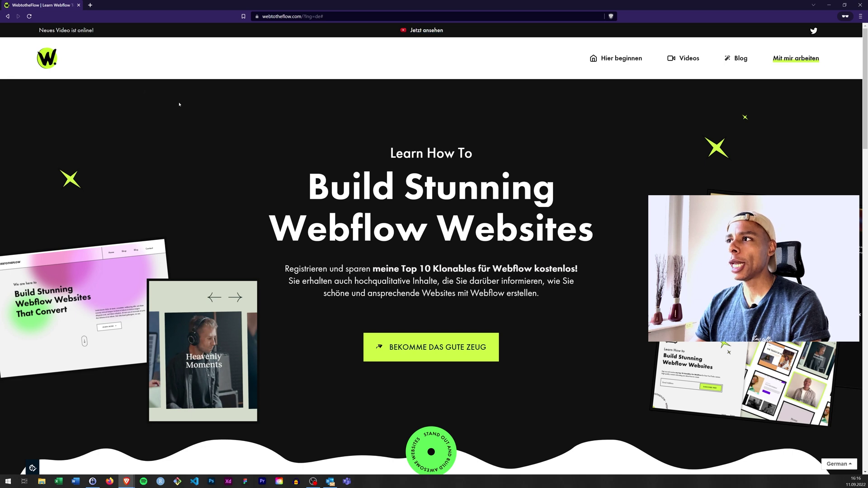
Examine the German page's announcement text, the hero heading and the language parameter in the address.
left_click_drag(40, 30, 134, 35)
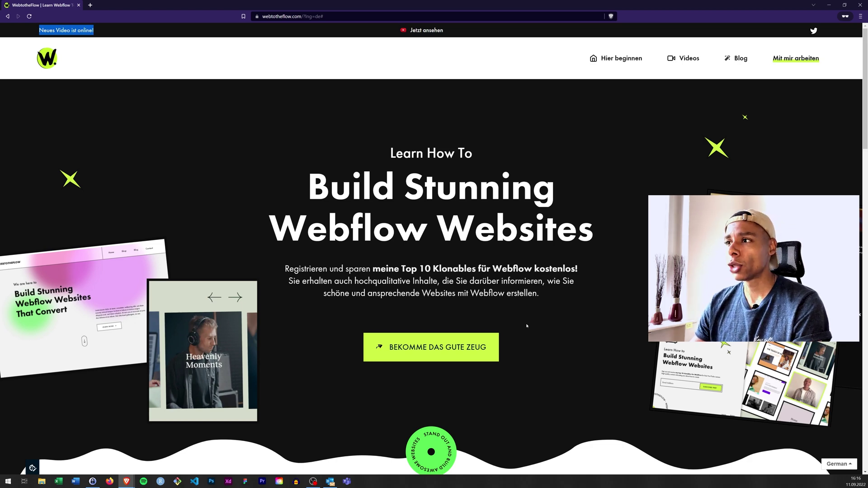
left_click_drag(315, 176, 601, 238)
left_click(433, 169)
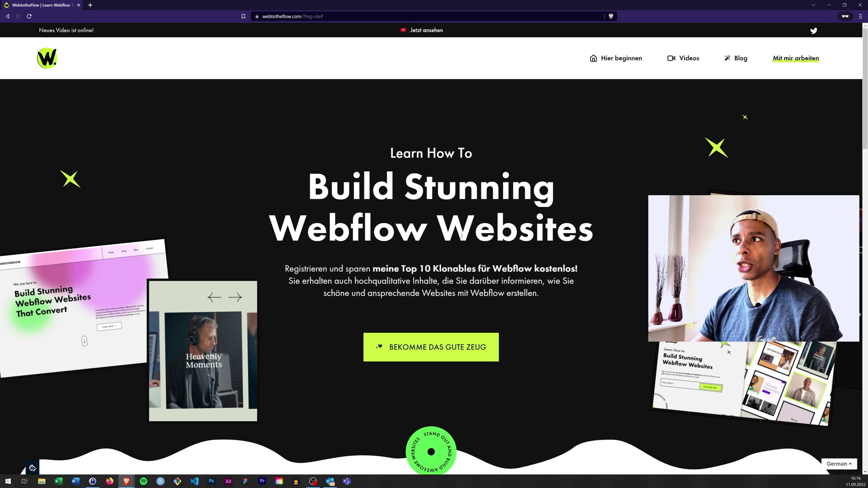
left_click_drag(323, 17, 301, 16)
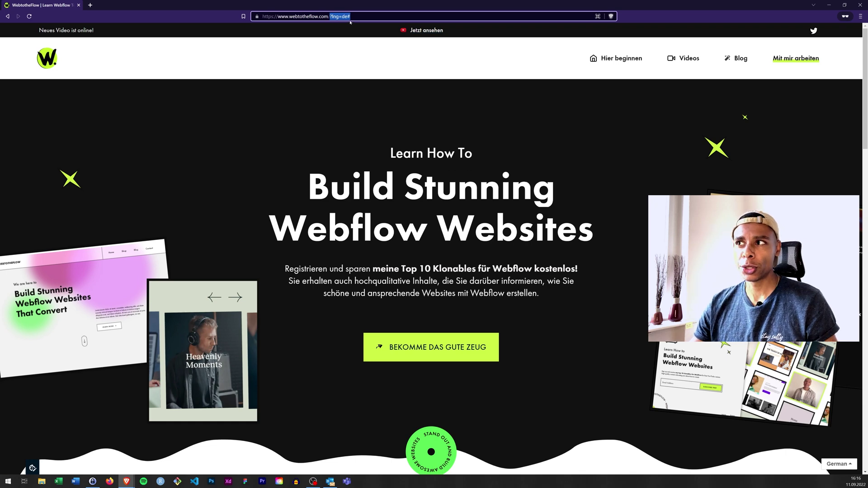
left_click_drag(73, 32, 133, 28)
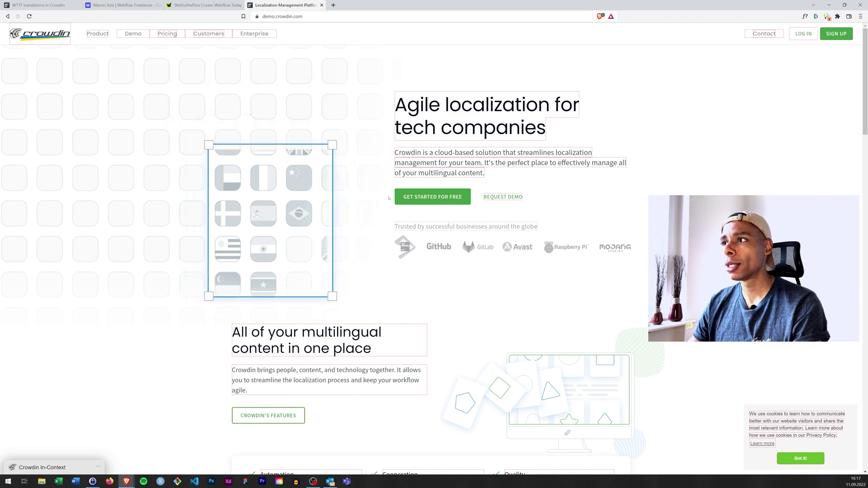
Save the 100% match German suggestions in-context for the heading "All of your multilingual content in one place" and the paragraph below it.
scroll(388, 198, "down", 3)
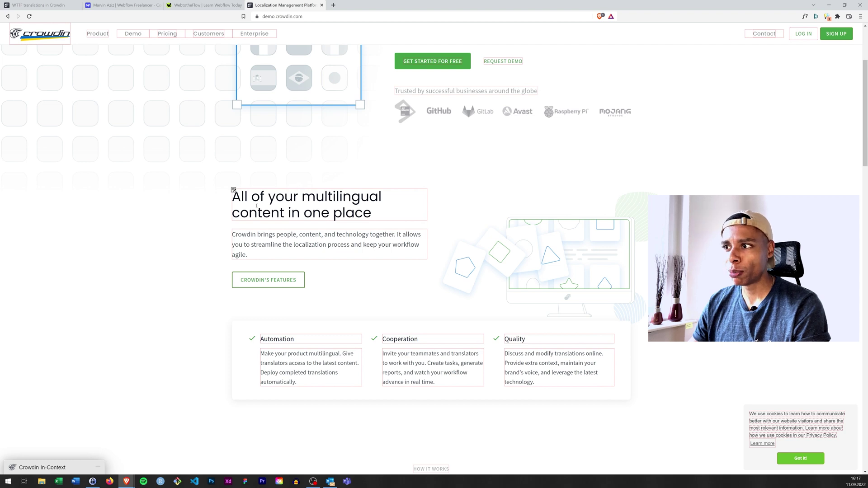
left_click(233, 190)
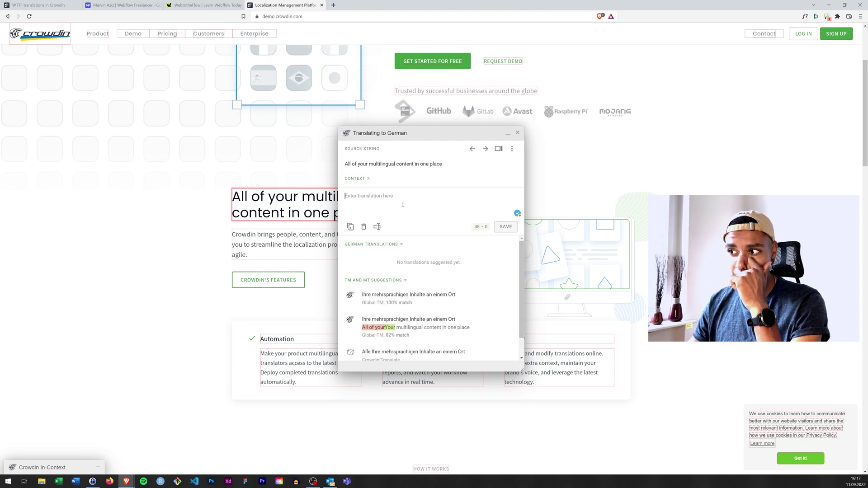
mouse_move(466, 302)
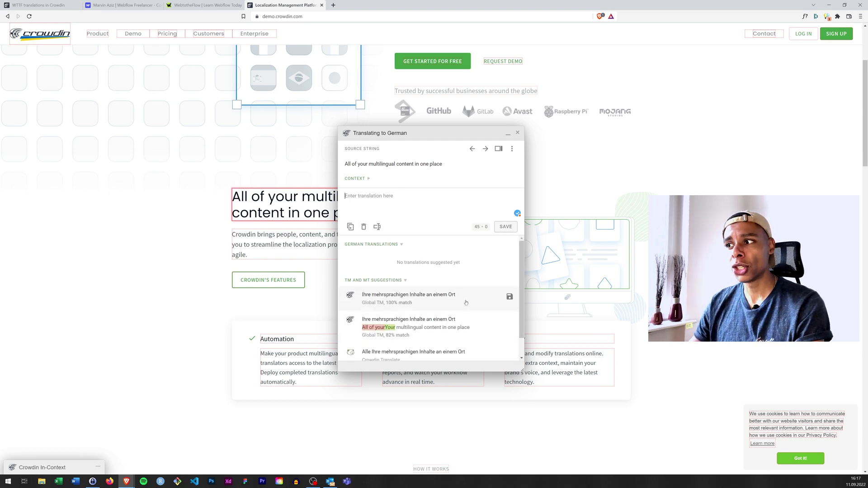
left_click(510, 297)
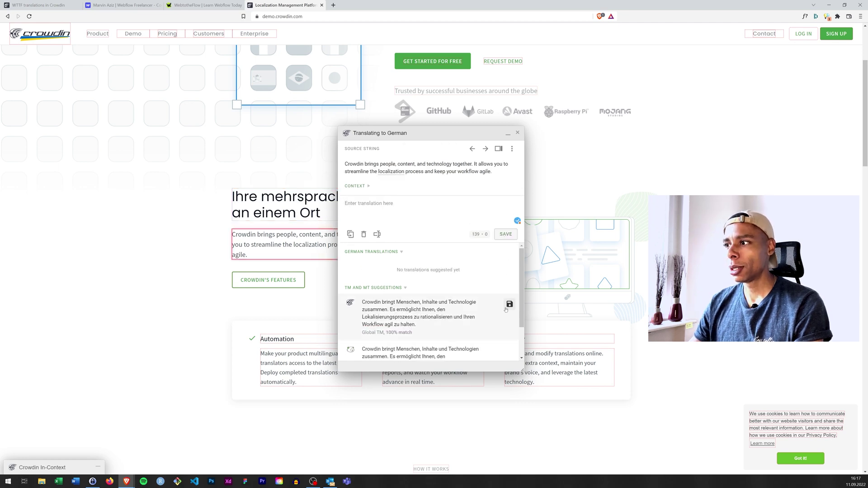
left_click(508, 306)
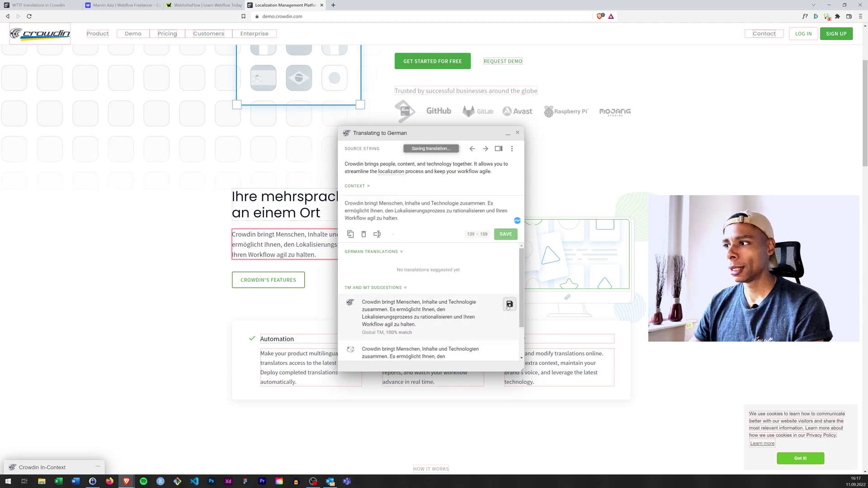
left_click(517, 132)
Examine how the translated German heading and paragraph fit into the layout of the Crowdin demo page.
left_click_drag(373, 254, 219, 190)
left_click(218, 189)
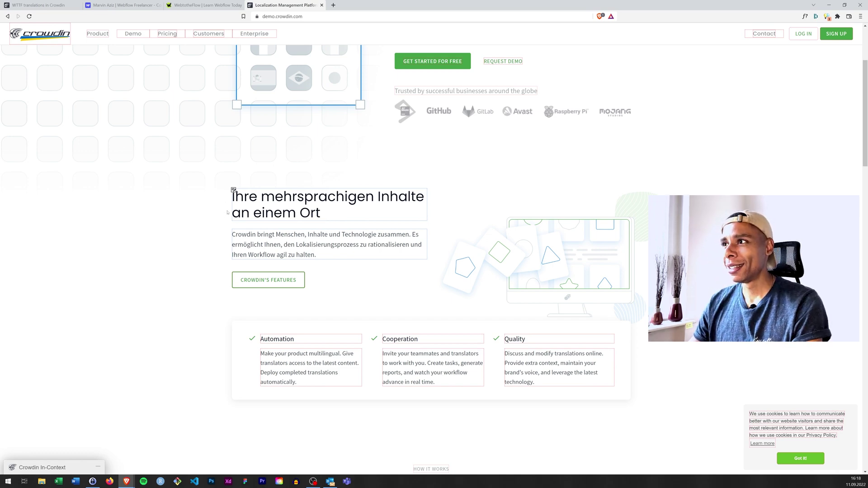
scroll(227, 212, "up", 3)
scroll(227, 212, "down", 5)
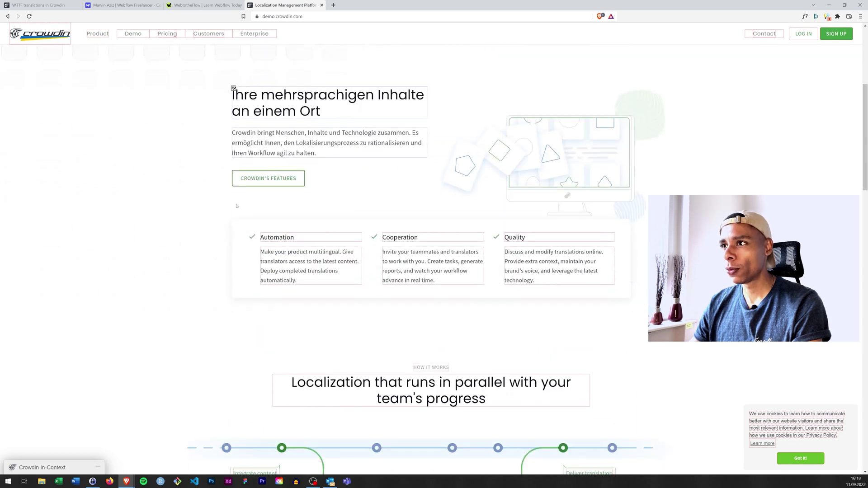
scroll(236, 205, "up", 1)
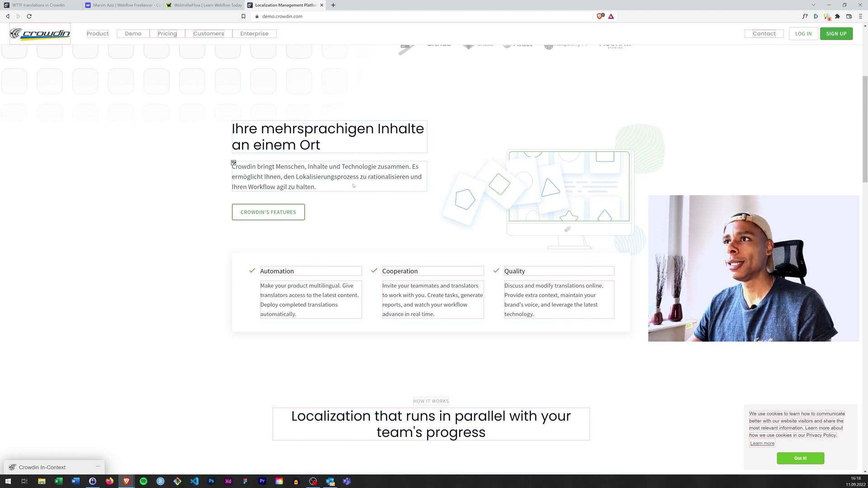
scroll(438, 201, "up", 5)
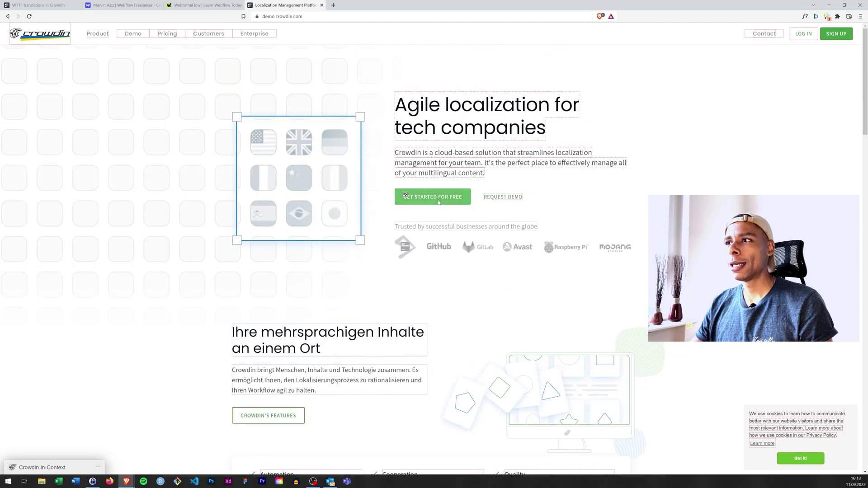